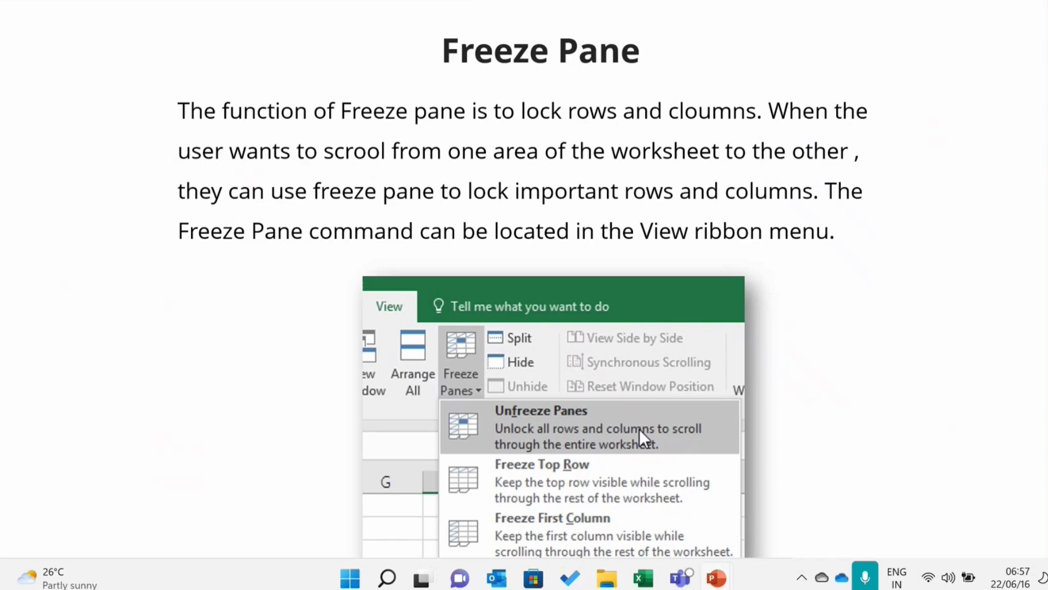
# - End the slide show and switch to the Book3 (version 1) workbook in Excel
pyautogui.press('Escape')
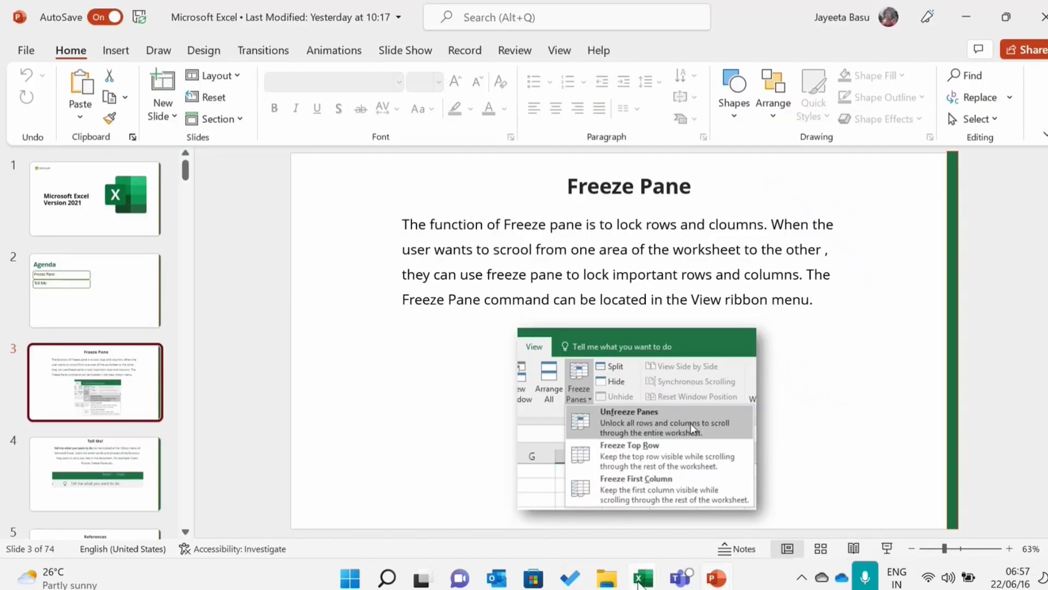
pyautogui.moveTo(643, 577)
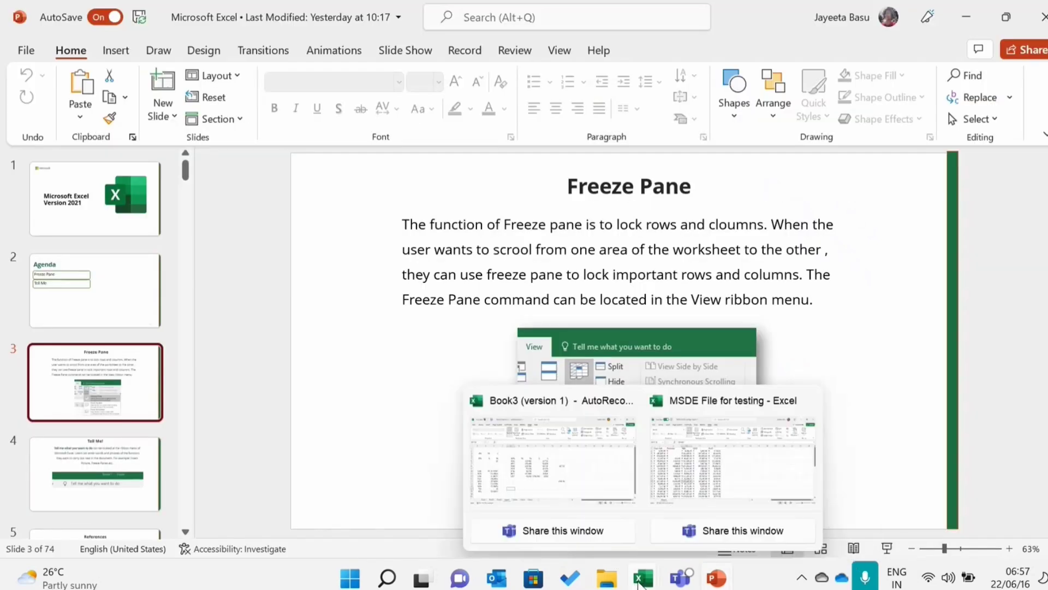
pyautogui.click(565, 490)
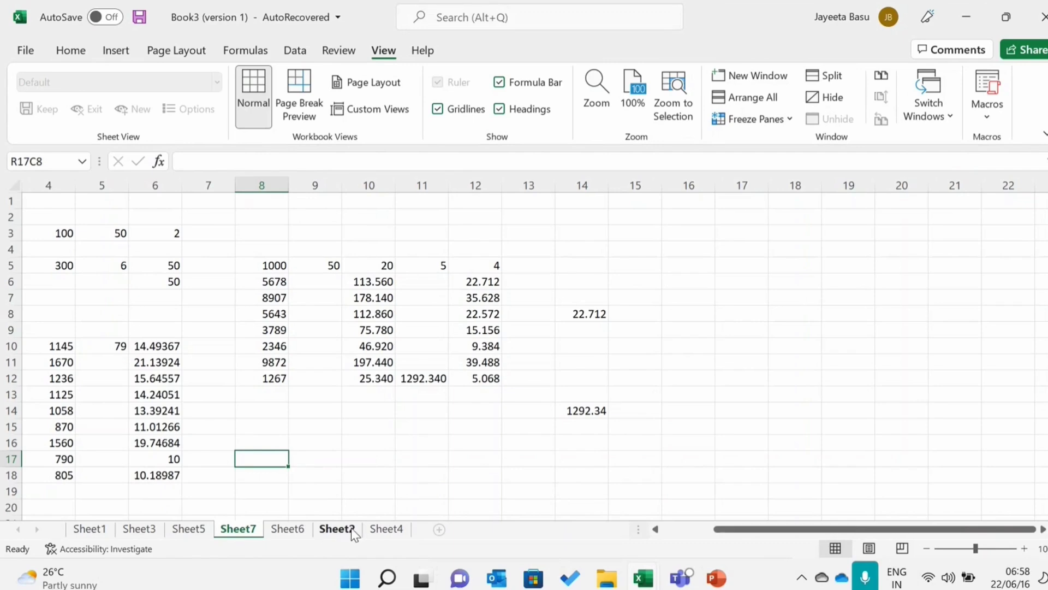
# - Insert a new blank worksheet directly after Sheet6
pyautogui.click(385, 529)
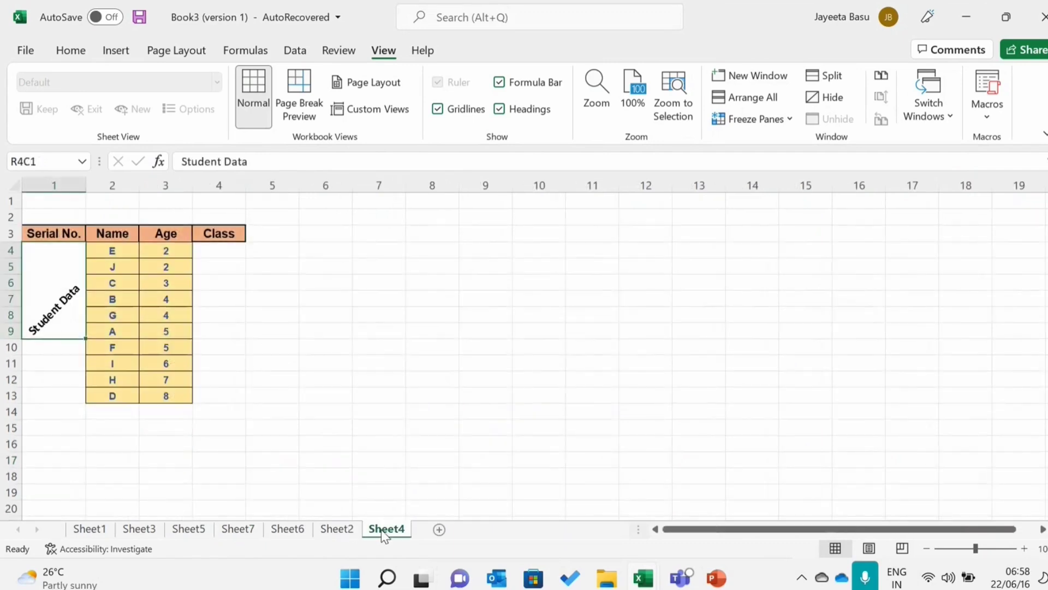
pyautogui.click(338, 529)
pyautogui.click(301, 530)
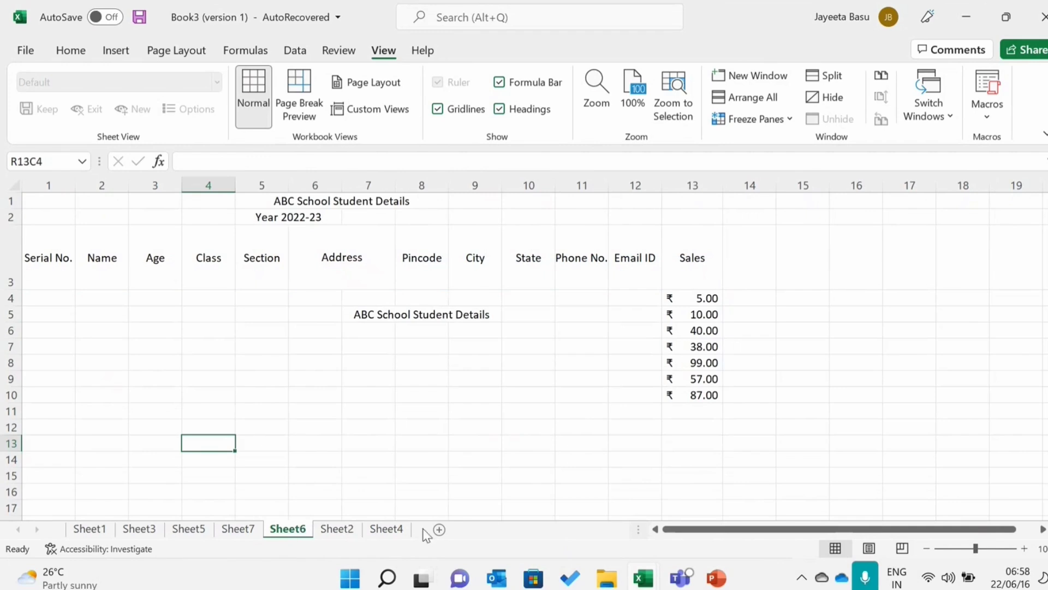
pyautogui.click(440, 528)
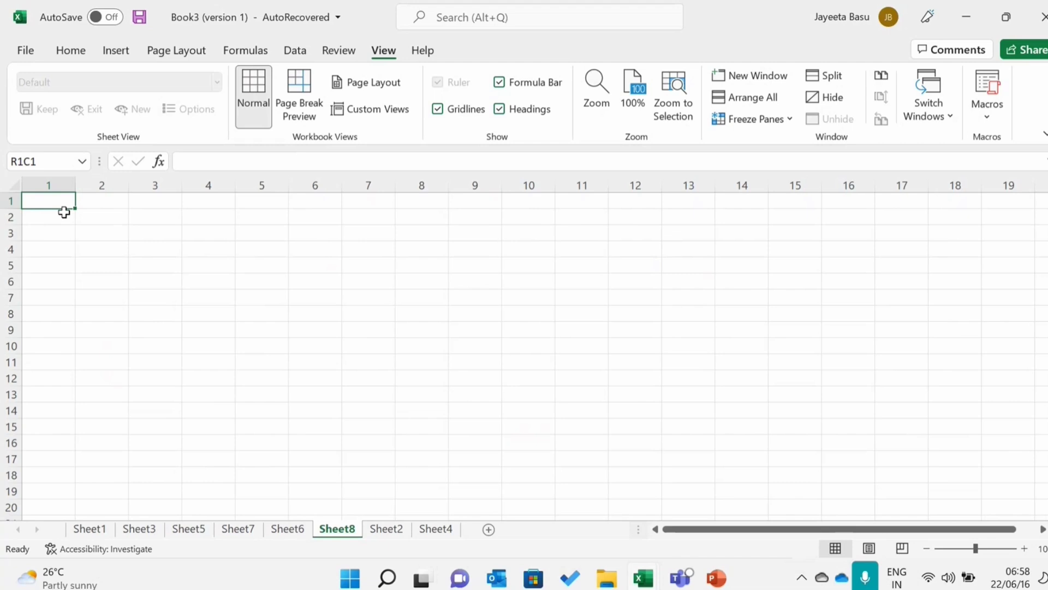
# - Enter the header "Serial No." in row 2, column 1 of the new sheet
pyautogui.click(77, 219)
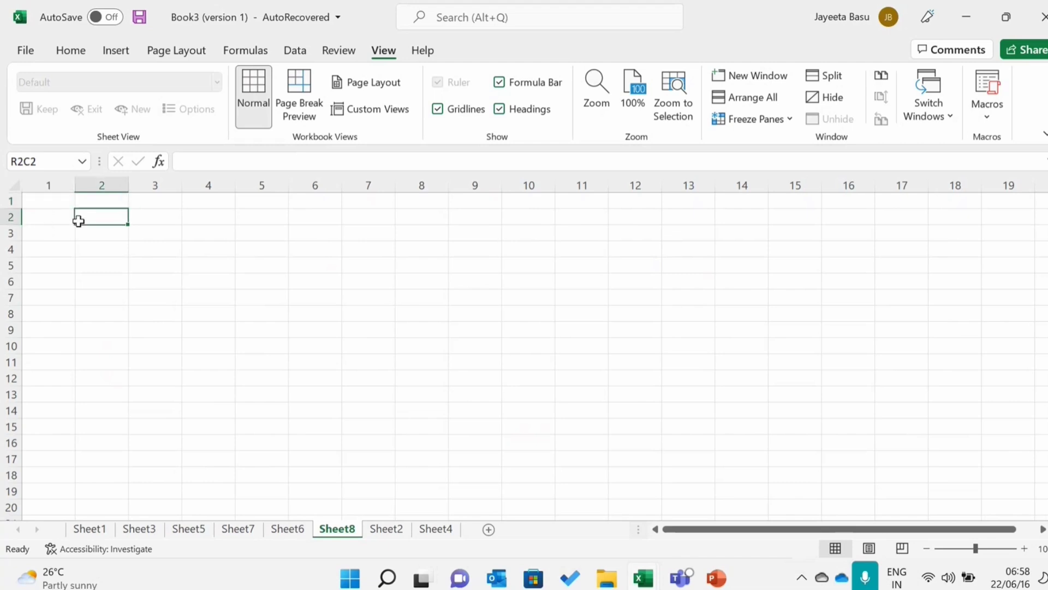
pyautogui.click(60, 221)
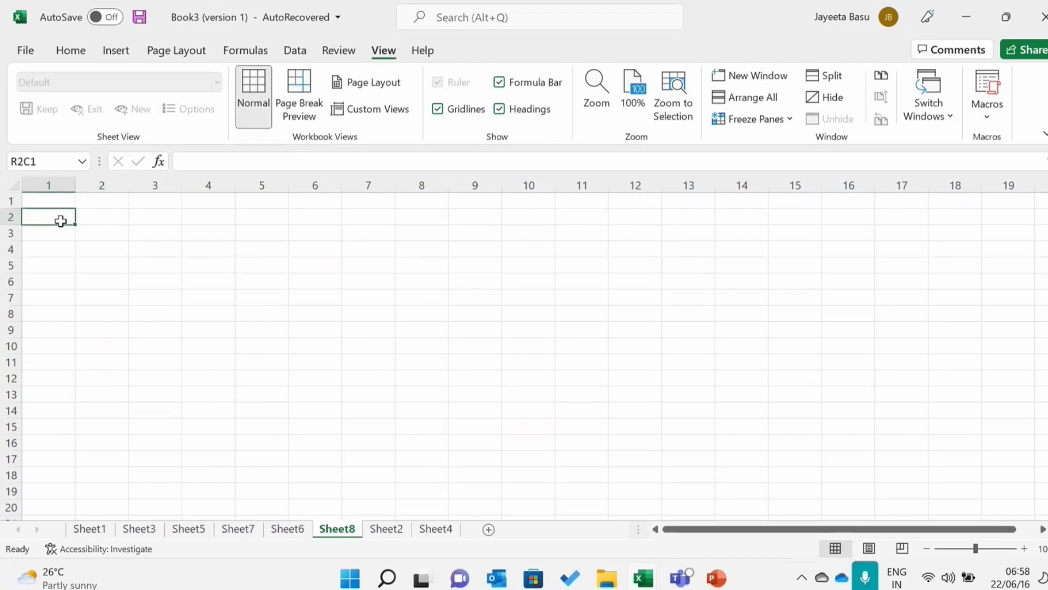
pyautogui.press('capslock')
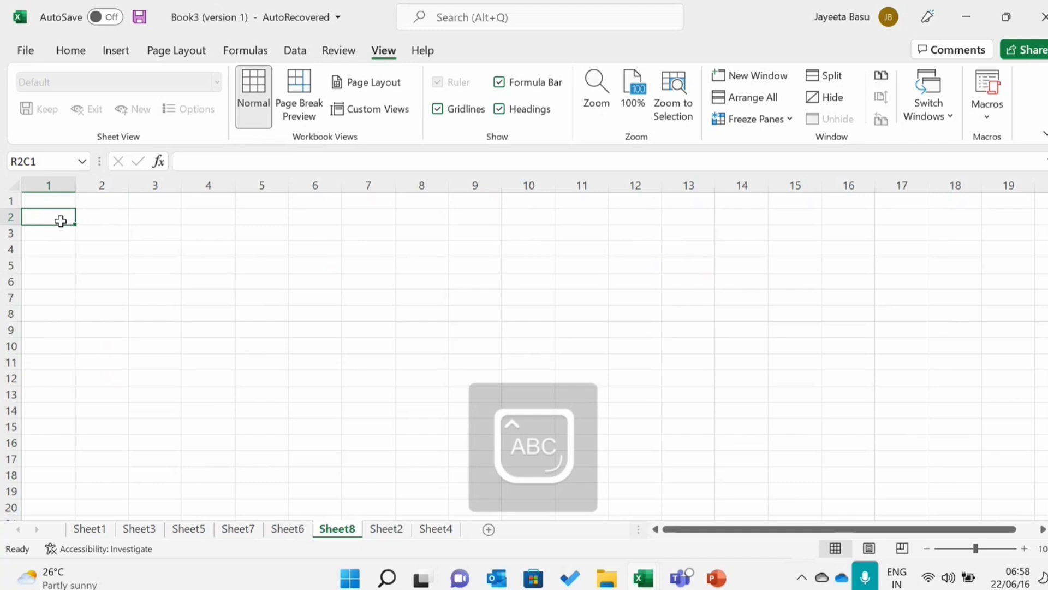
pyautogui.press('capslock')
pyautogui.write('Ser')
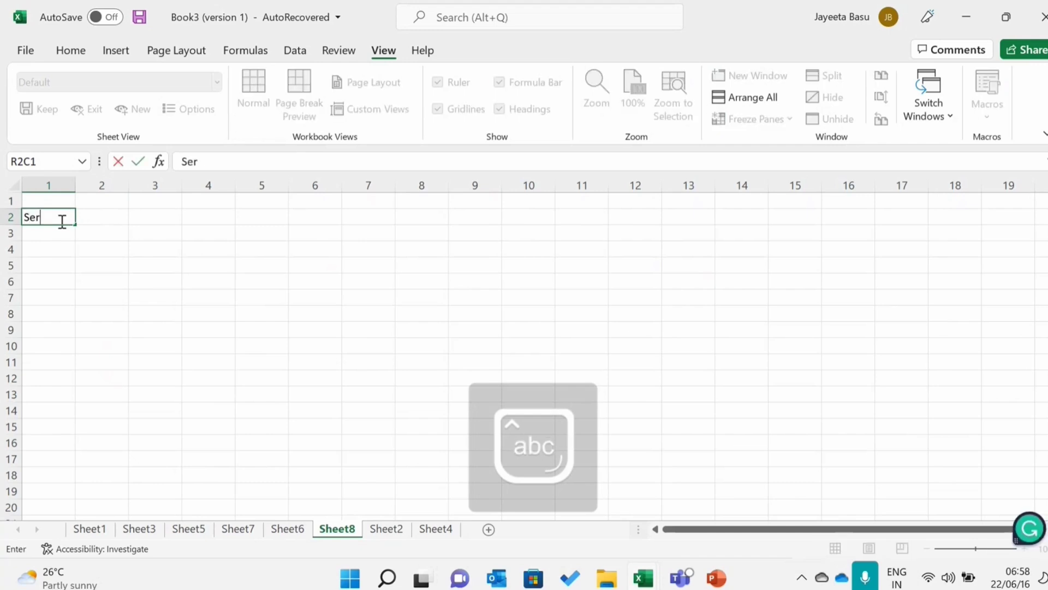
pyautogui.write('ial')
pyautogui.press('capslock')
pyautogui.press('capslock')
pyautogui.write('No')
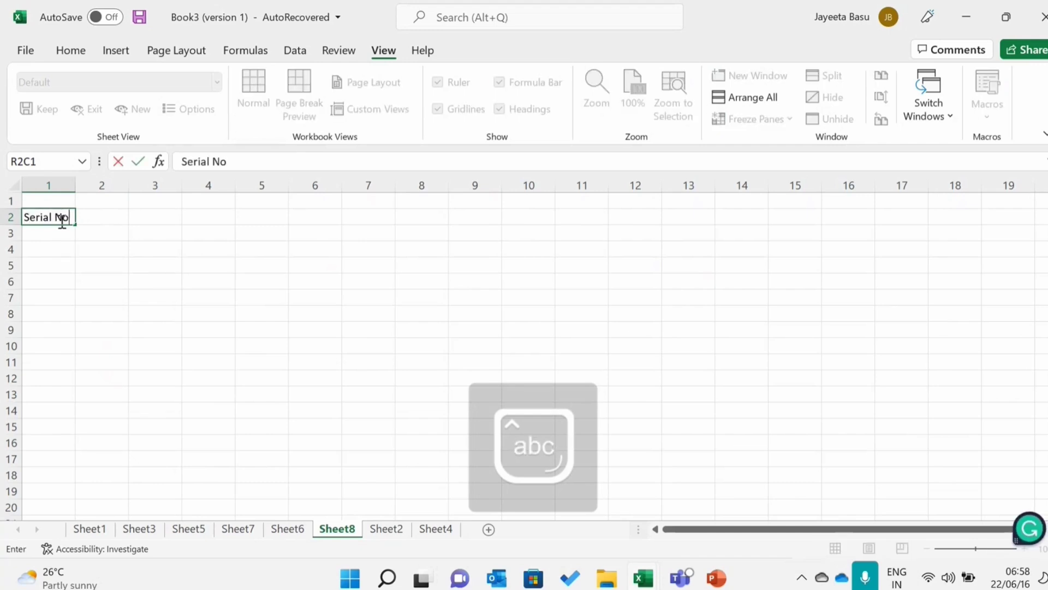
pyautogui.write('.')
pyautogui.press('Tab')
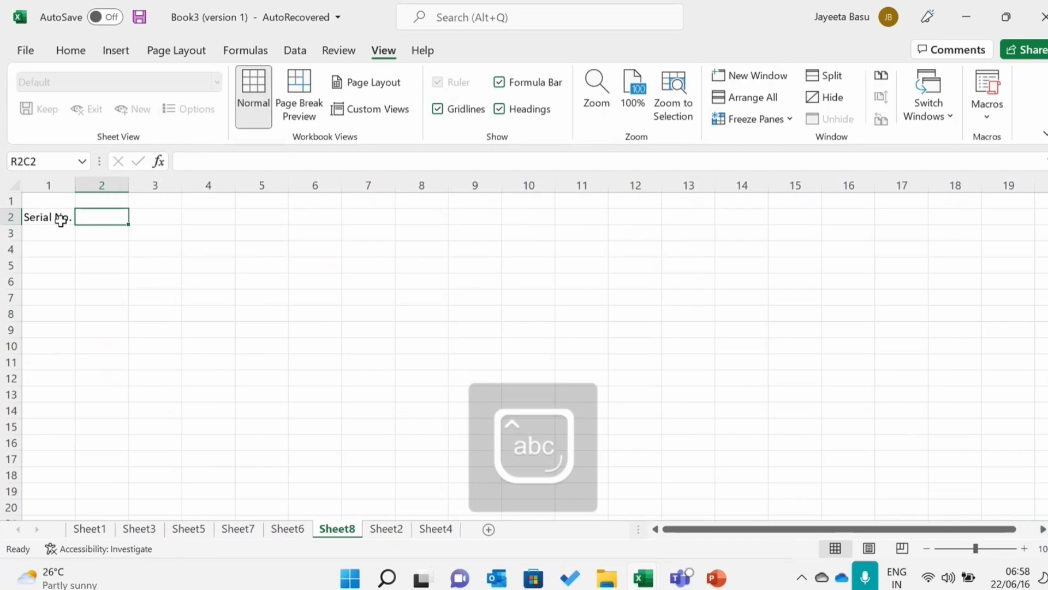
# - Enter the headers "Name" and "Age" in columns 2 and 3 of row 2
pyautogui.write('Name')
pyautogui.press('Tab')
pyautogui.press('capslock')
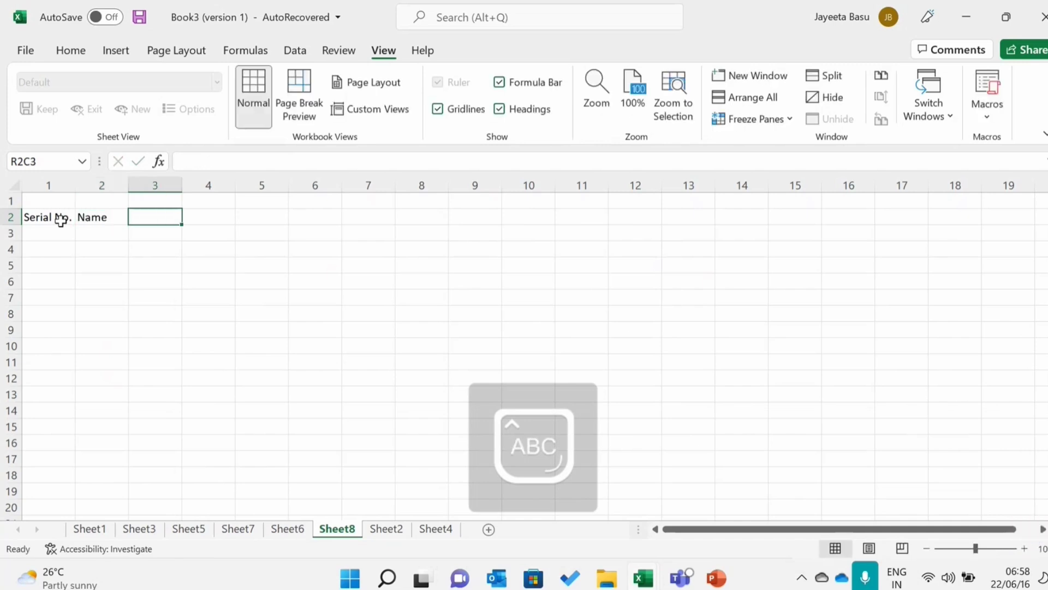
pyautogui.write('A')
pyautogui.press('capslock')
pyautogui.write('ge')
pyautogui.press('Tab')
# - Enter the headers "Address" and "Pincode" in columns 4 and 5 of row 2
pyautogui.press('capslock')
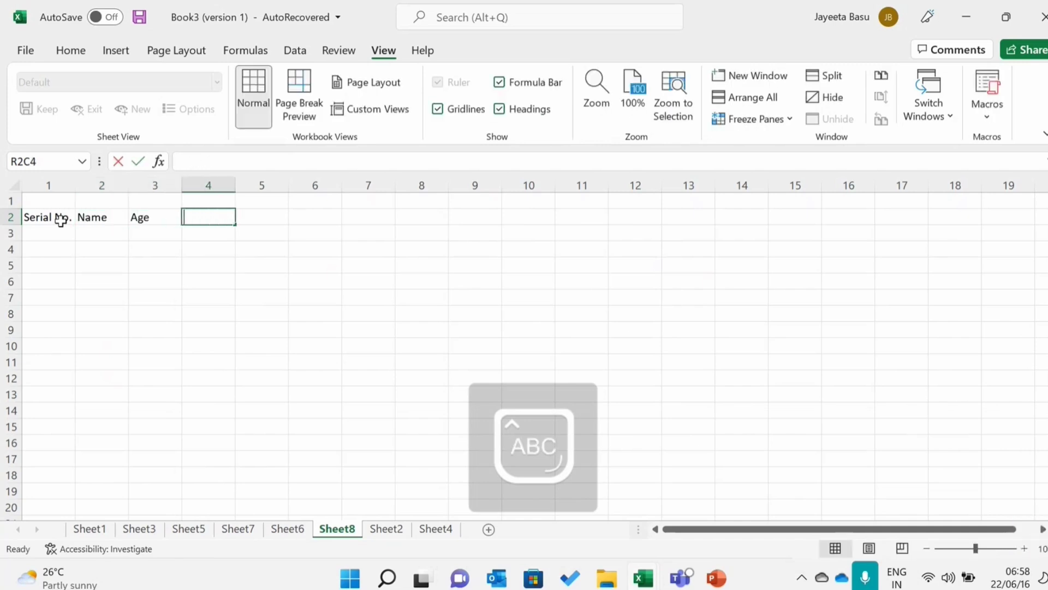
pyautogui.write('A')
pyautogui.press('capslock')
pyautogui.write('ddress')
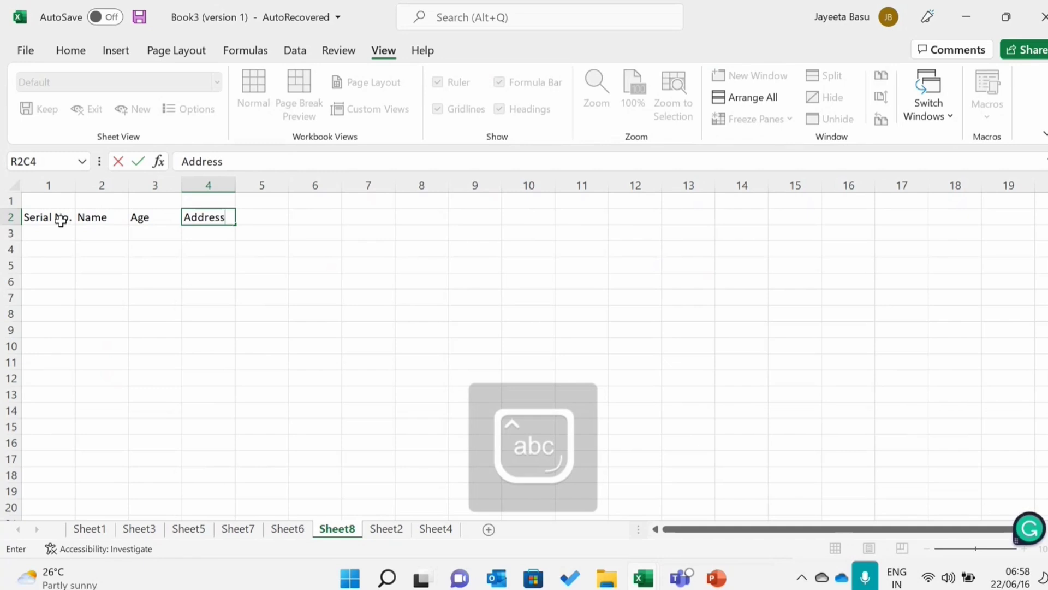
pyautogui.press('Tab')
pyautogui.press('capslock')
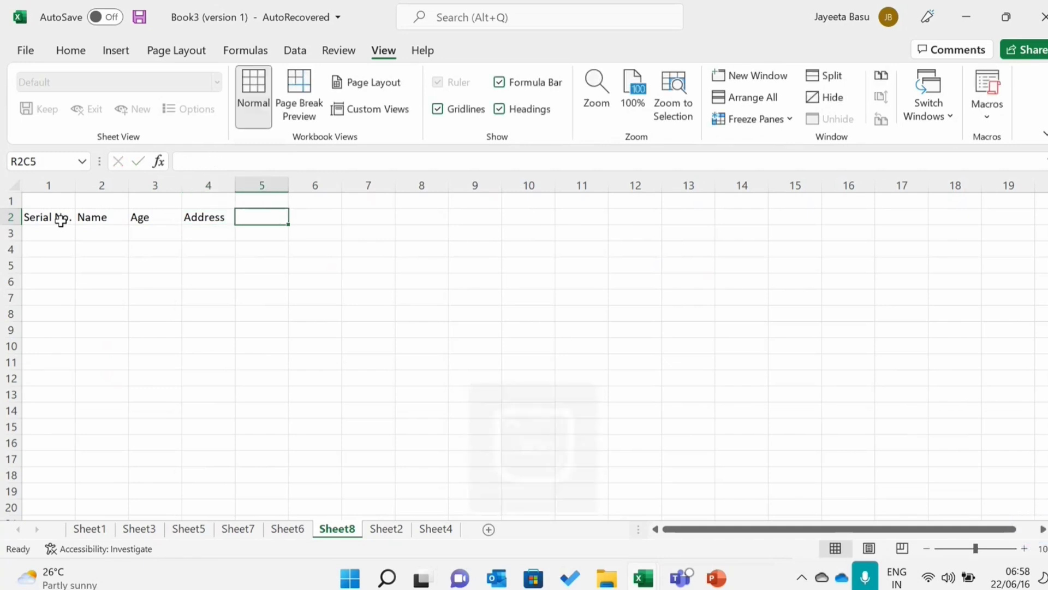
pyautogui.write('P')
pyautogui.press('capslock')
pyautogui.write('i')
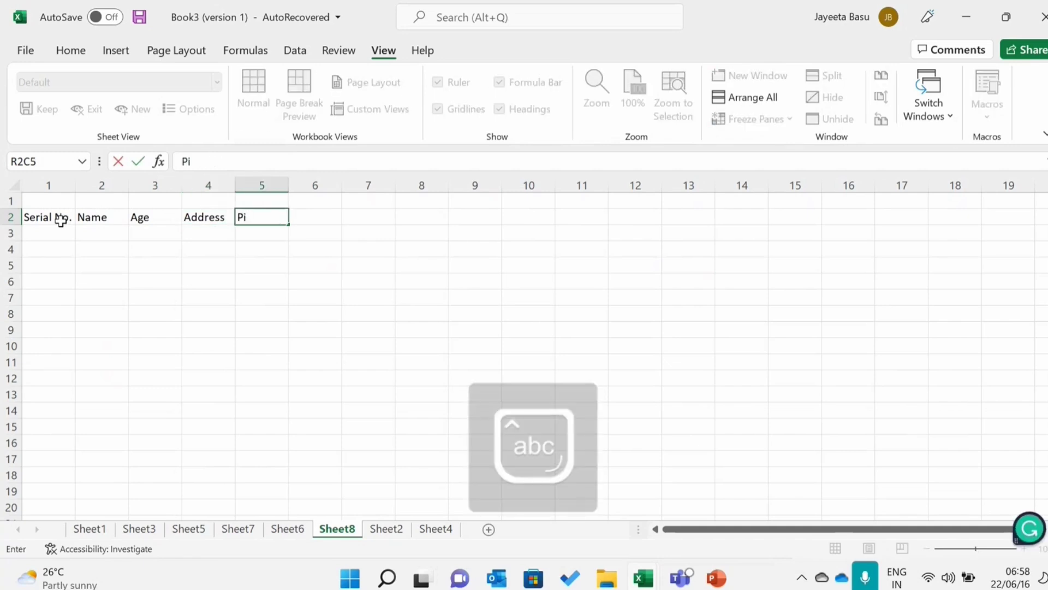
pyautogui.write('ncode')
pyautogui.press('Tab')
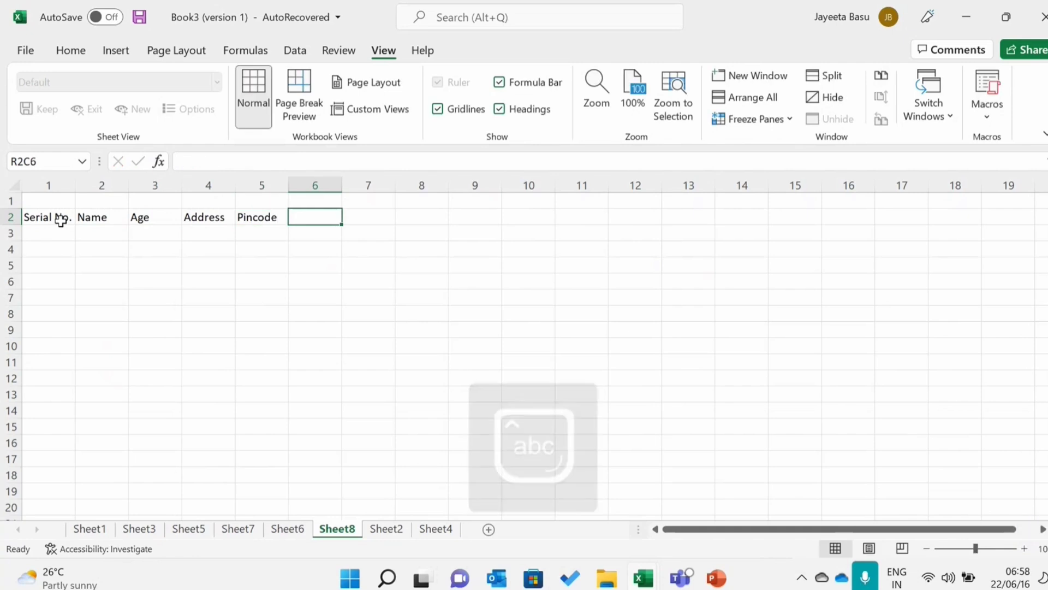
# - Enter the header "Phone No." in column 6 of row 2
pyautogui.press('capslock')
pyautogui.write('P')
pyautogui.press('capslock')
pyautogui.write('hone')
pyautogui.press('capslock')
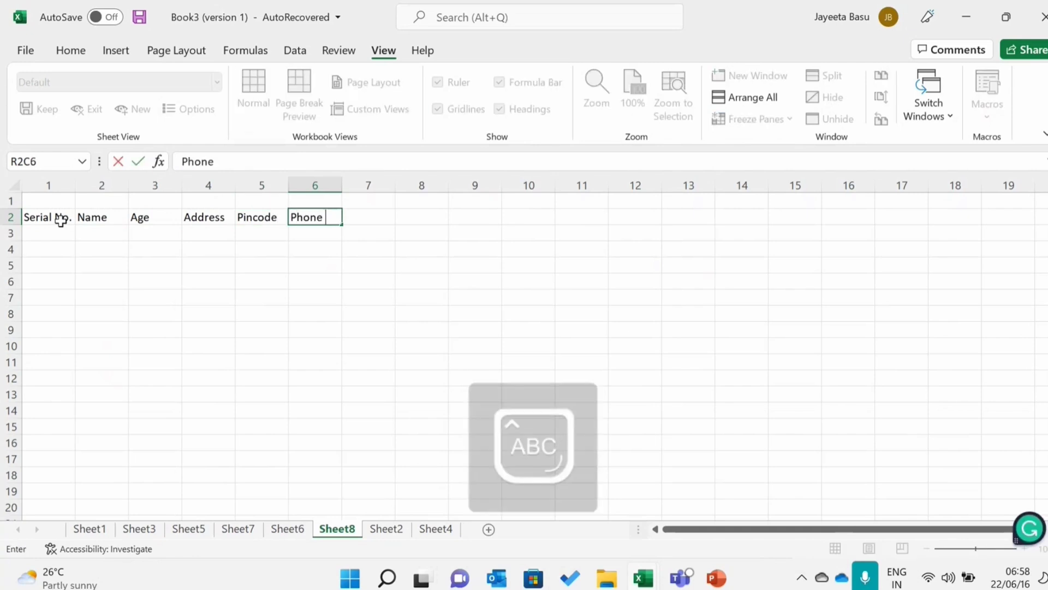
pyautogui.press('capslock')
pyautogui.press('capslock')
pyautogui.write('N')
pyautogui.press('capslock')
pyautogui.write('o.')
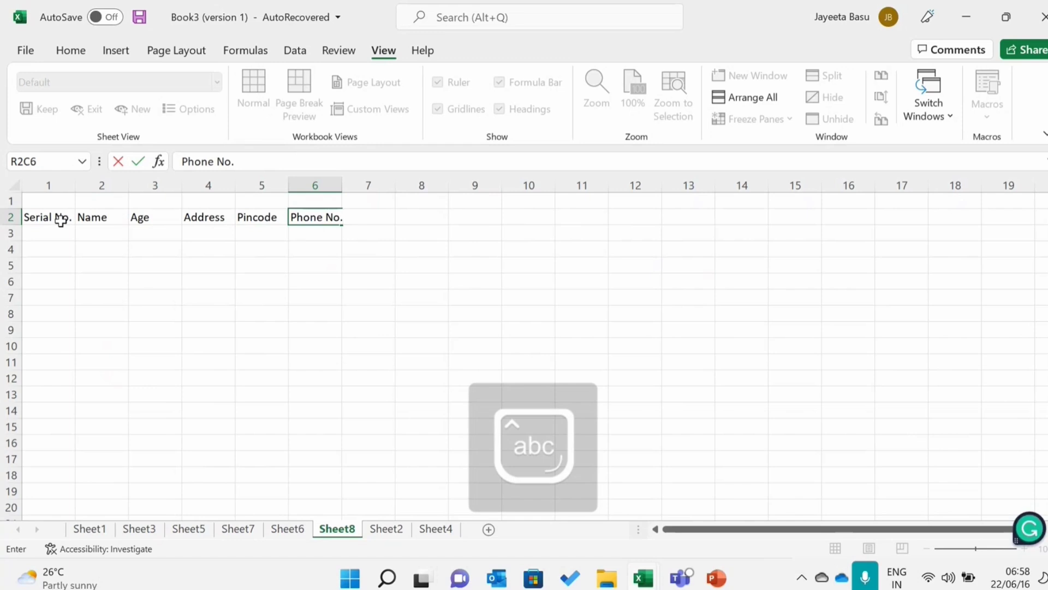
pyautogui.press('Tab')
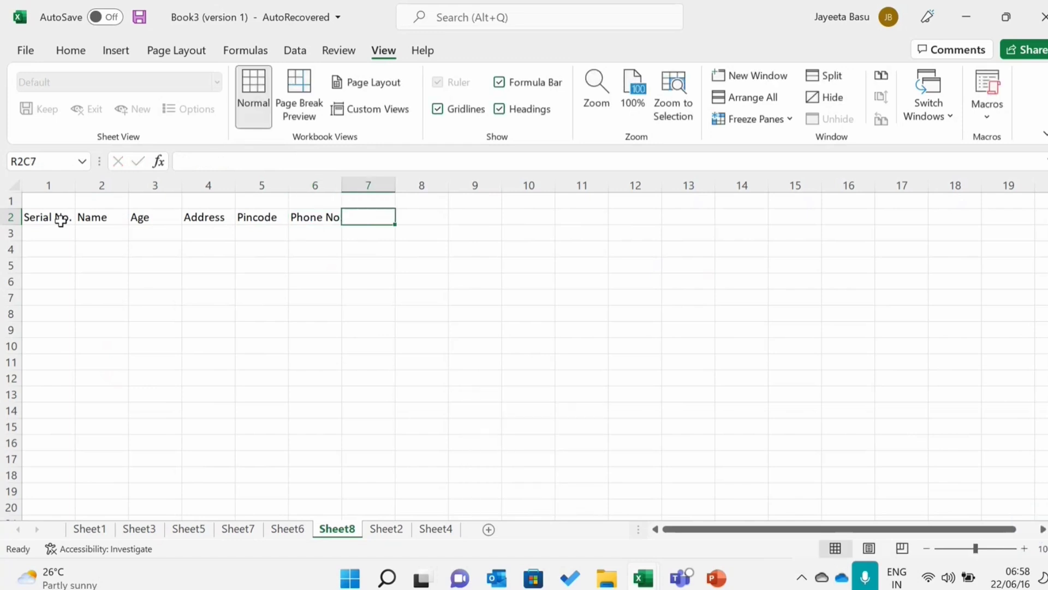
# - Enter the header "Email ID" in column 7 of row 2
pyautogui.press('capslock')
pyautogui.write('E')
pyautogui.press('capslock')
pyautogui.write('mail')
pyautogui.press('capslock')
pyautogui.write('ID')
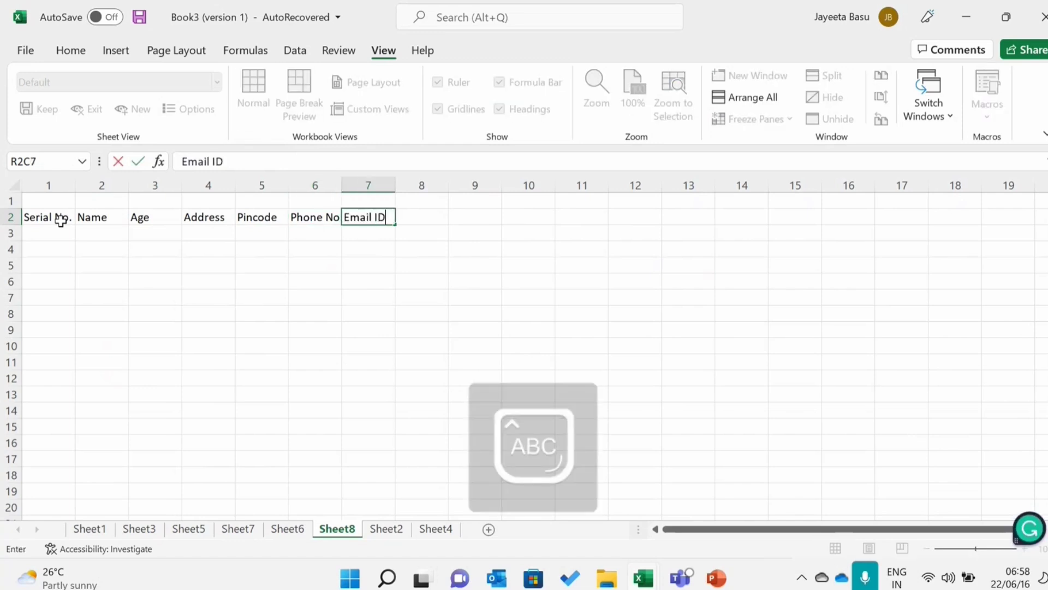
pyautogui.press('Tab')
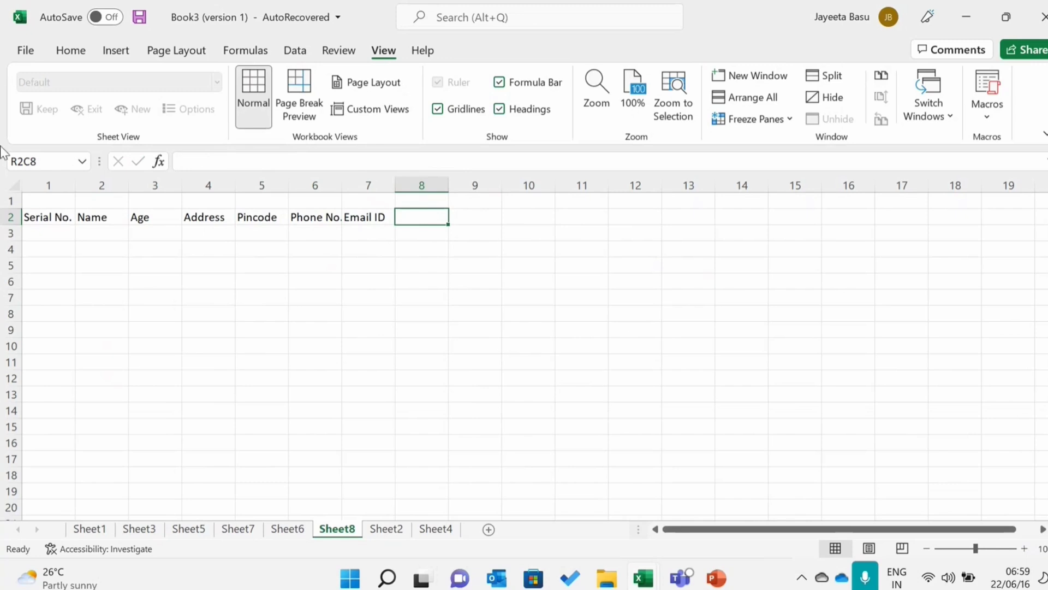
# - Center the text of the whole header row 2 and make it bold
pyautogui.click(12, 217)
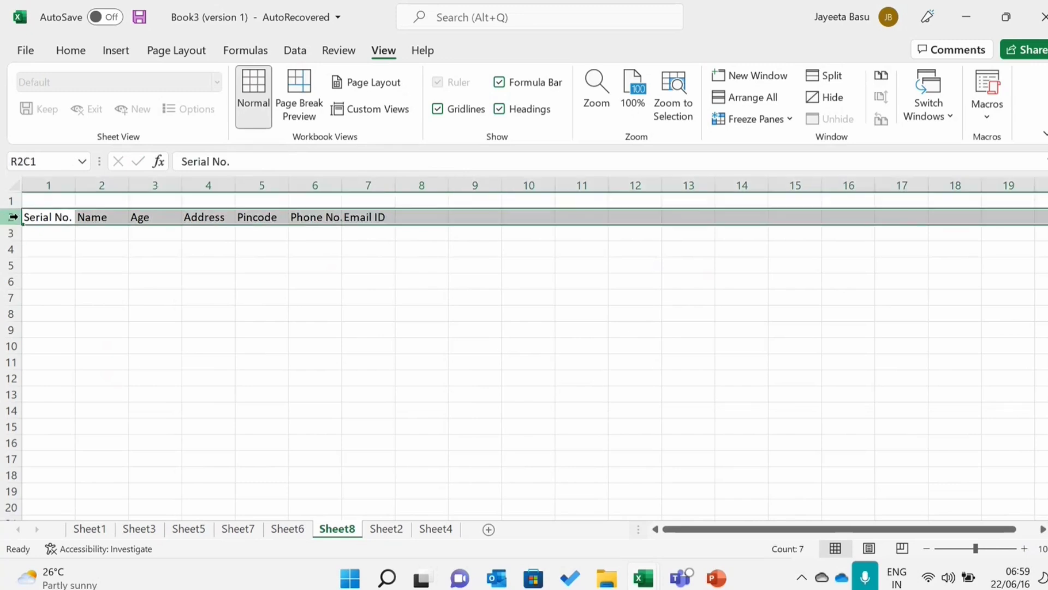
pyautogui.click(61, 57)
pyautogui.click(372, 110)
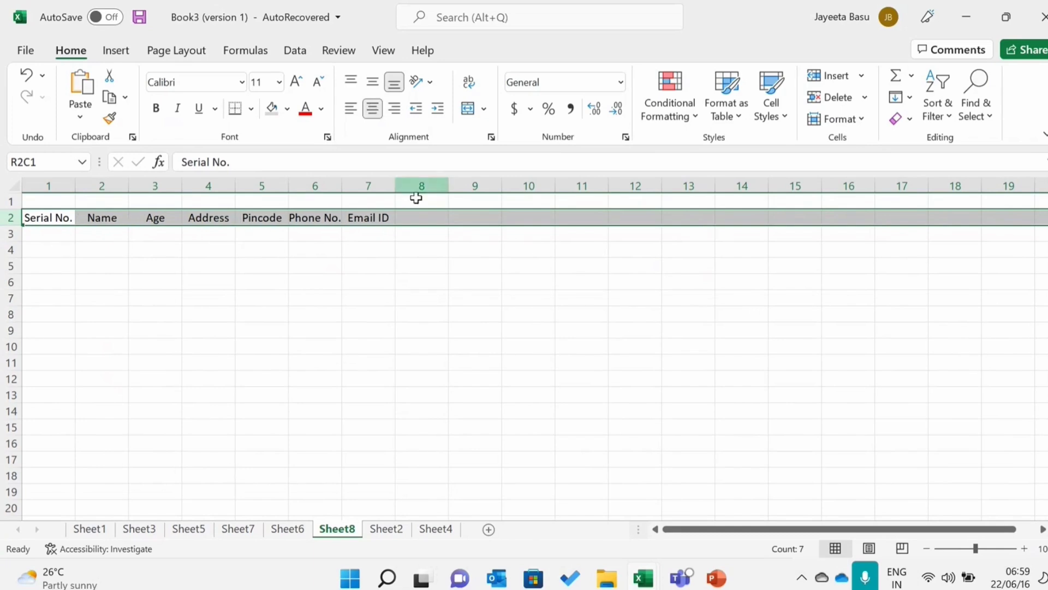
pyautogui.click(155, 108)
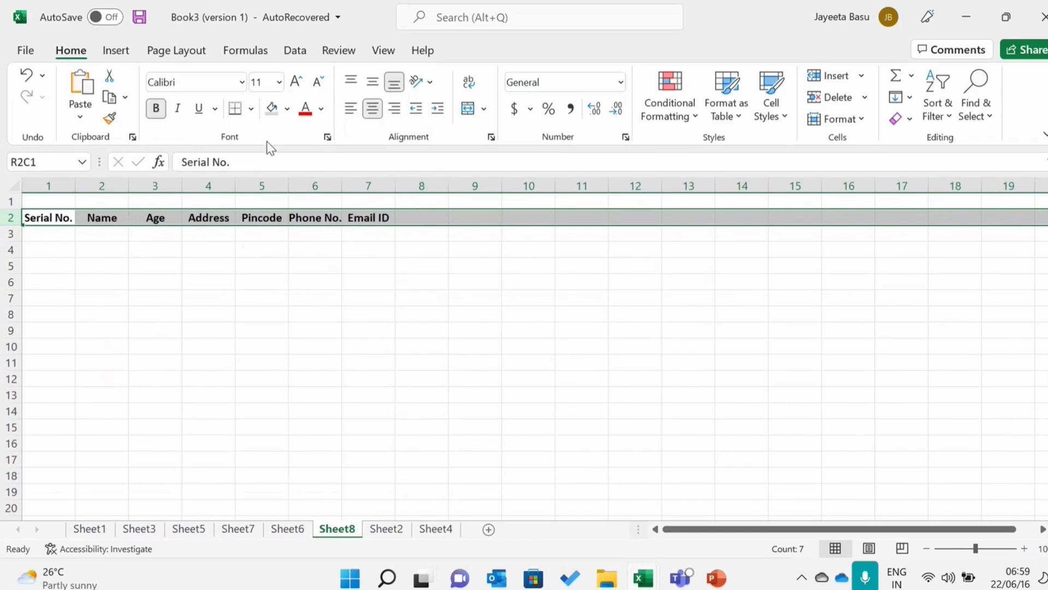
# - Add the headers "Area", "City" and "State" in columns 8 to 10 of row 2
pyautogui.click(425, 221)
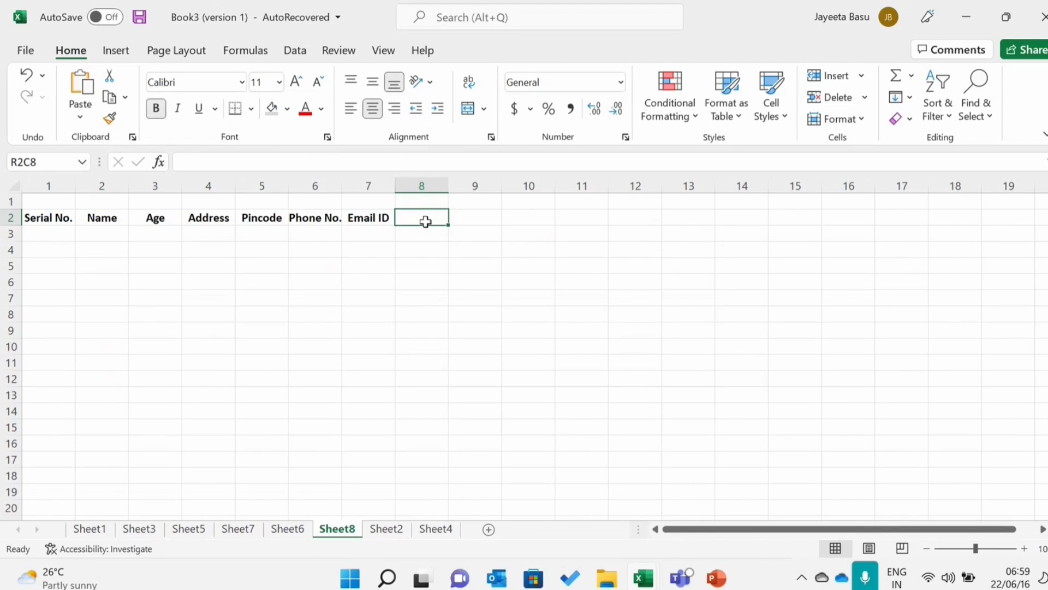
pyautogui.write('Area')
pyautogui.press('Tab')
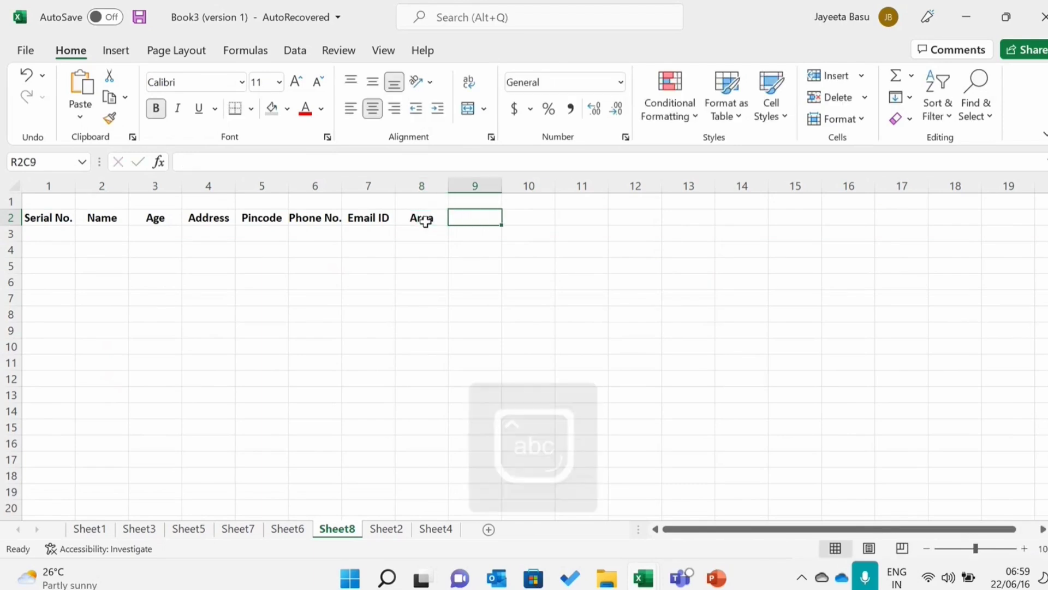
pyautogui.press('capslock')
pyautogui.write('C')
pyautogui.press('capslock')
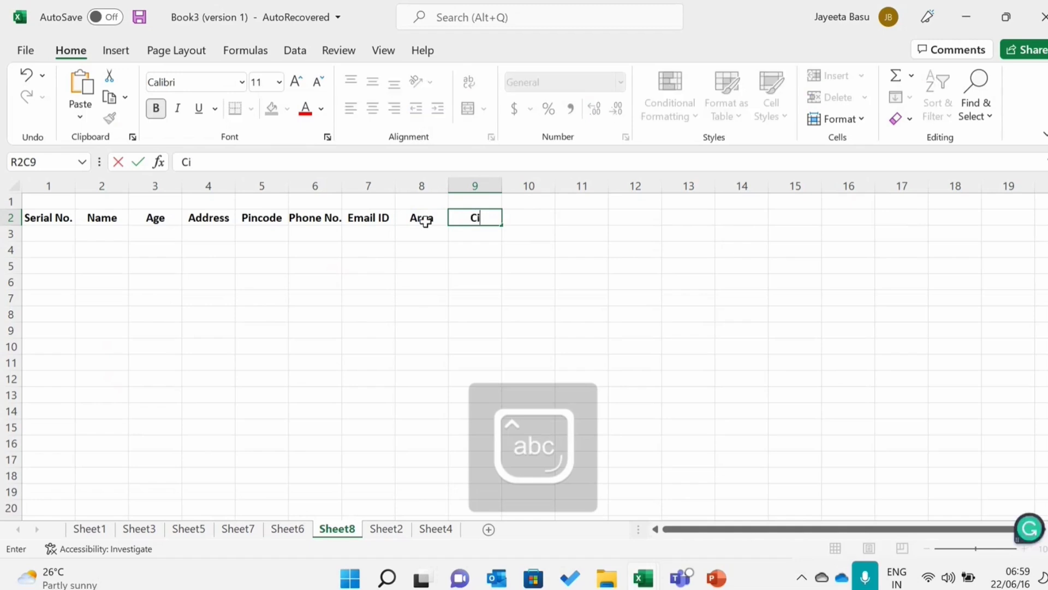
pyautogui.write('ity')
pyautogui.press('Tab')
pyautogui.press('capslock')
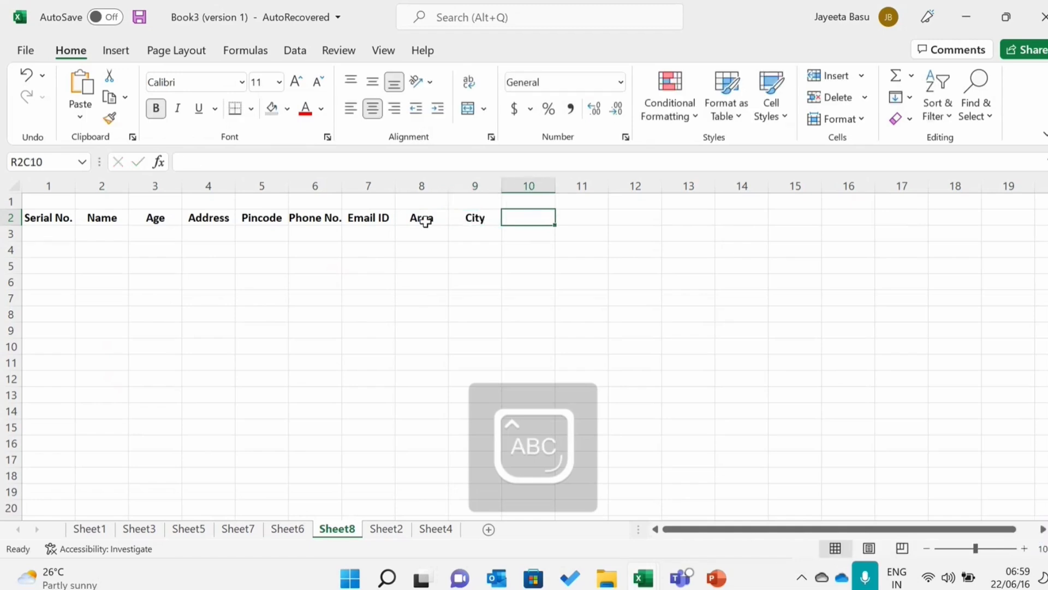
pyautogui.write('S')
pyautogui.press('capslock')
pyautogui.write('tate')
pyautogui.press('Tab')
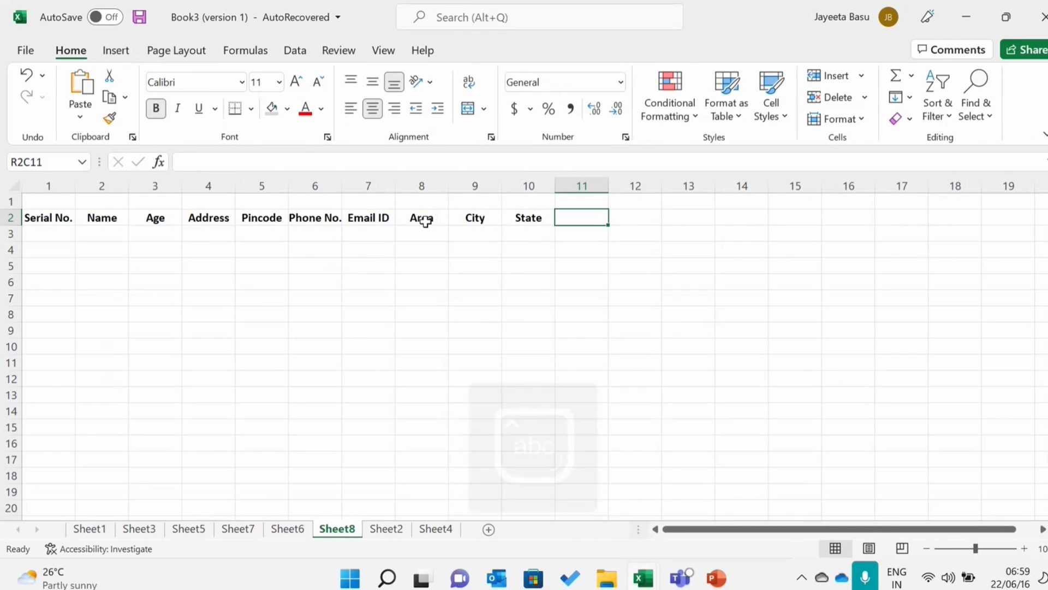
# - Apply Freeze Panes based on the selection of the whole header row 2
pyautogui.click(8, 220)
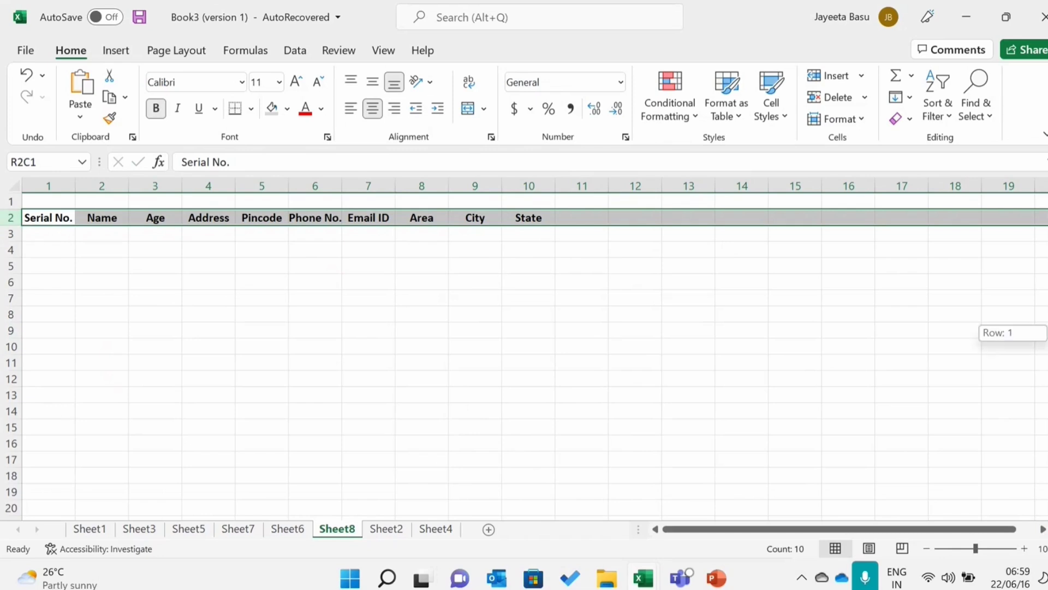
pyautogui.scroll(-1, 524, 350)
pyautogui.scroll(1, 524, 350)
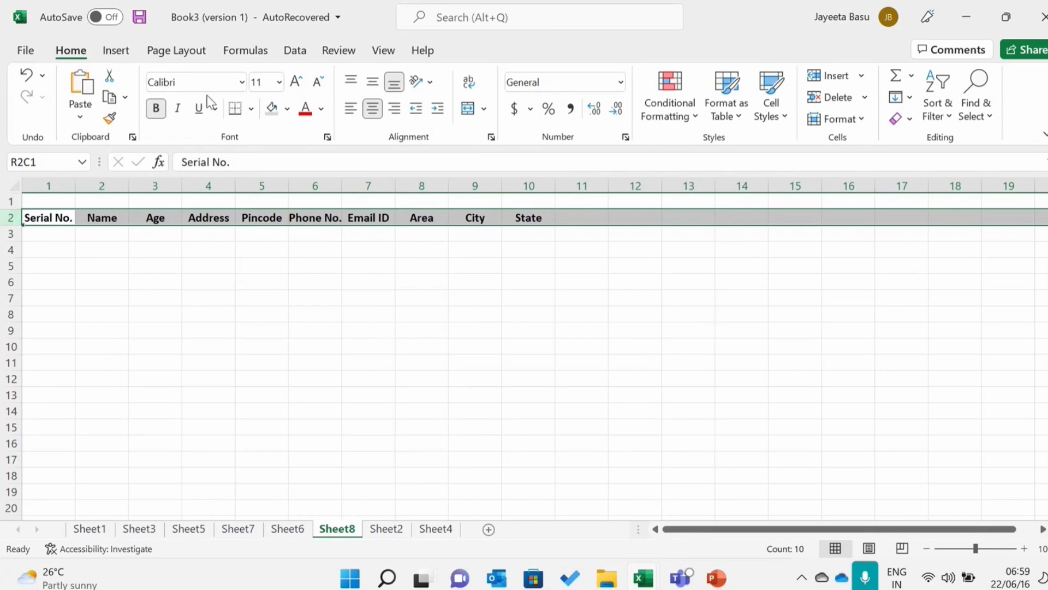
pyautogui.click(382, 50)
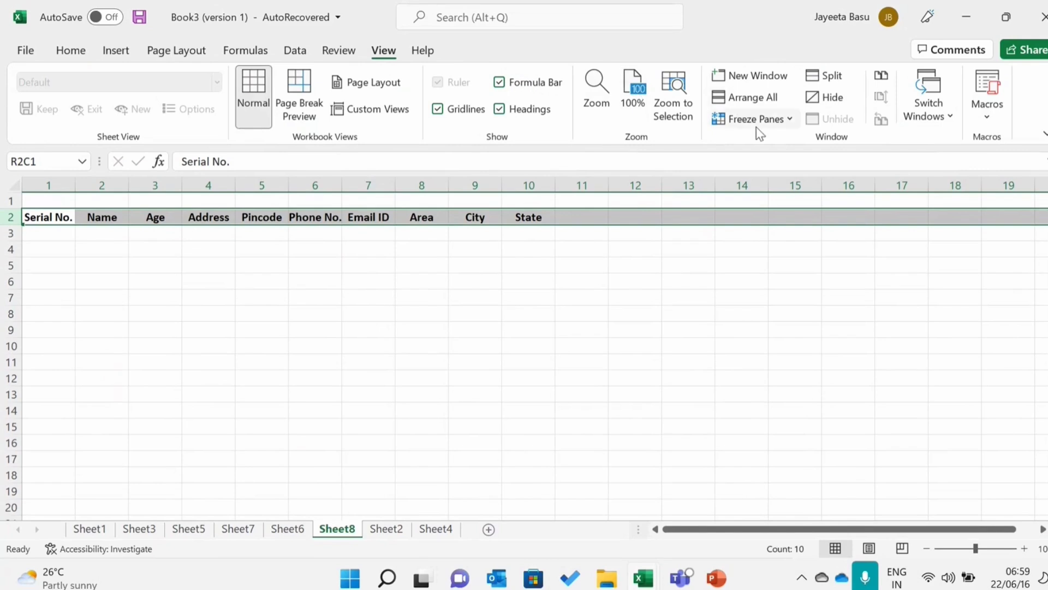
pyautogui.click(790, 123)
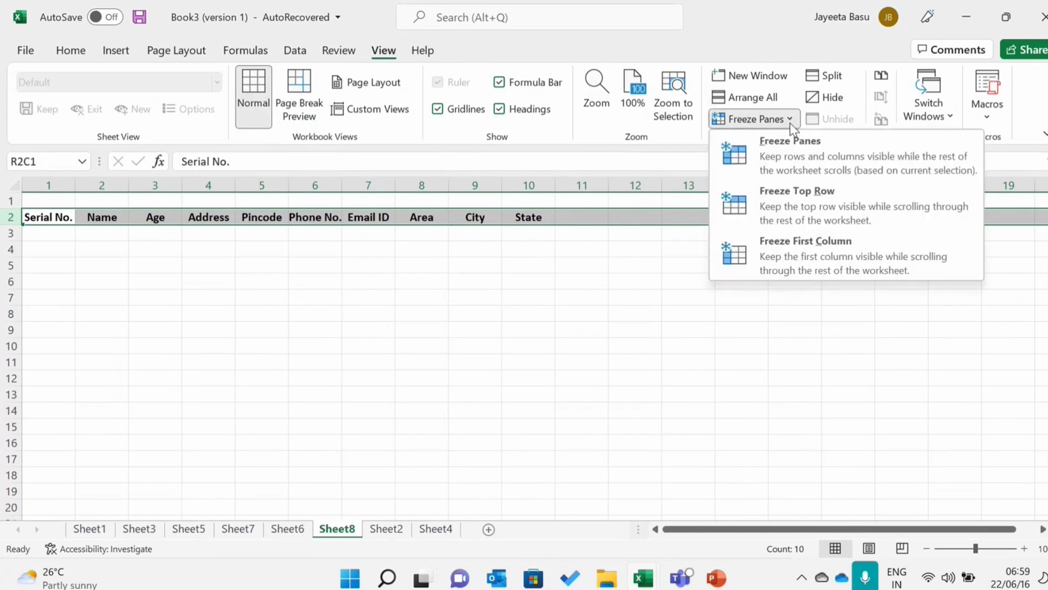
pyautogui.click(793, 159)
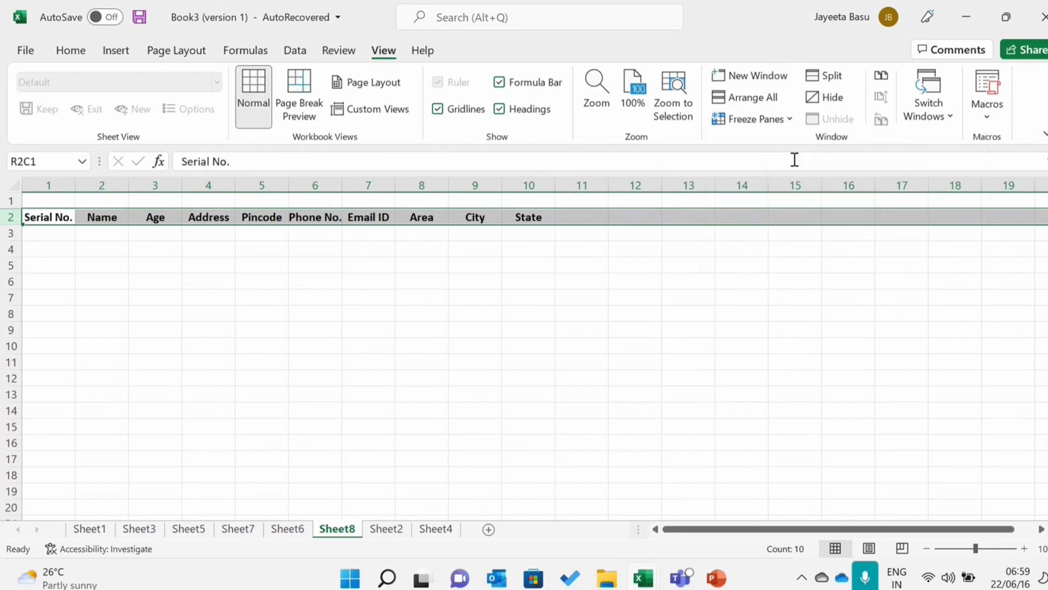
pyautogui.click(346, 326)
# - Move down column 1 past row 30 and back to row 1 to check which rows stay locked
pyautogui.click(42, 232)
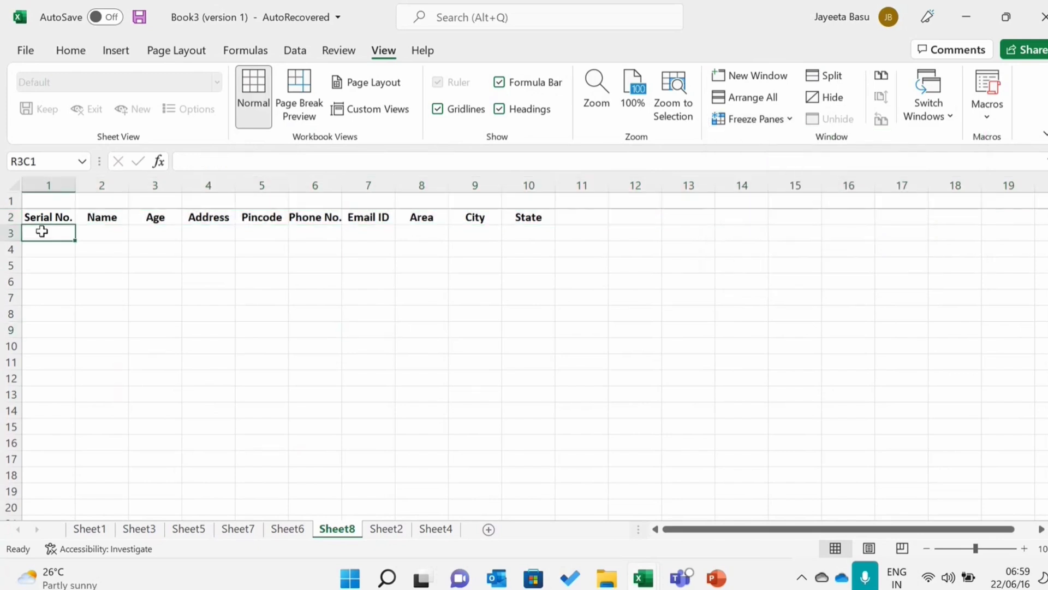
pyautogui.press('Down')
pyautogui.press('Down')
pyautogui.press('Down')
pyautogui.press('Down')
pyautogui.press('Down')
pyautogui.press('Down')
pyautogui.press('Down')
pyautogui.press('Down')
pyautogui.press('Down')
pyautogui.press('Down')
pyautogui.press('Down')
pyautogui.press('Down')
pyautogui.press('Down')
pyautogui.press('Down')
pyautogui.press('Down')
pyautogui.press('Down')
pyautogui.press('Down')
pyautogui.press('Down')
pyautogui.press('Down')
pyautogui.press('Down')
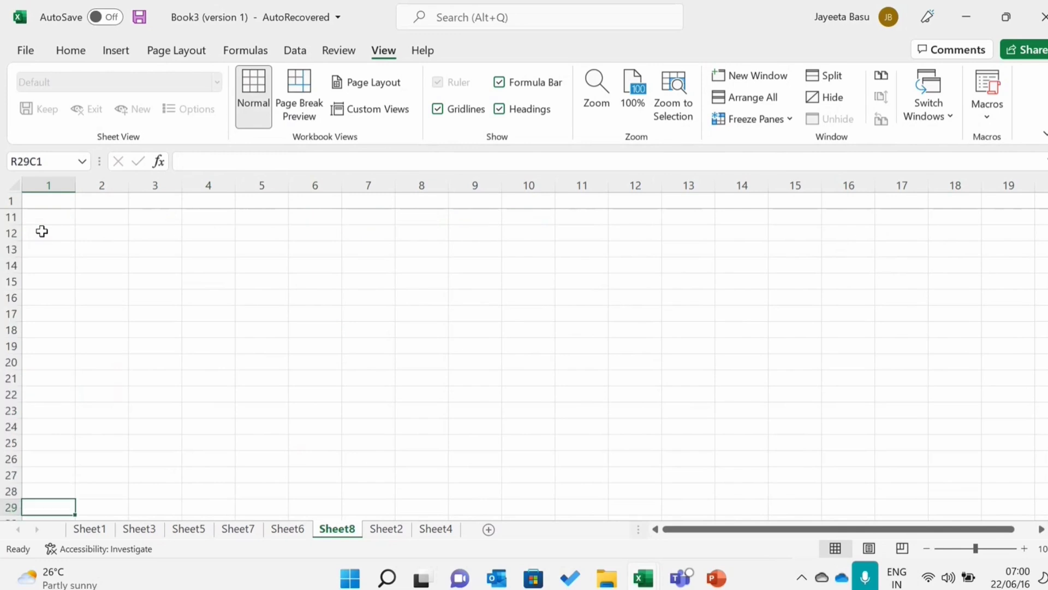
pyautogui.press('Down')
pyautogui.press('Down')
pyautogui.press('Down')
pyautogui.press('Up')
pyautogui.press('Up')
pyautogui.press('Up')
pyautogui.press('Up')
pyautogui.press('Up')
pyautogui.press('Up')
pyautogui.press('Up')
pyautogui.press('Up')
pyautogui.press('Up')
pyautogui.press('Up')
pyautogui.press('Up')
pyautogui.press('Up')
pyautogui.press('Up')
pyautogui.press('Up')
pyautogui.press('Up')
pyautogui.press('Up')
pyautogui.press('Up')
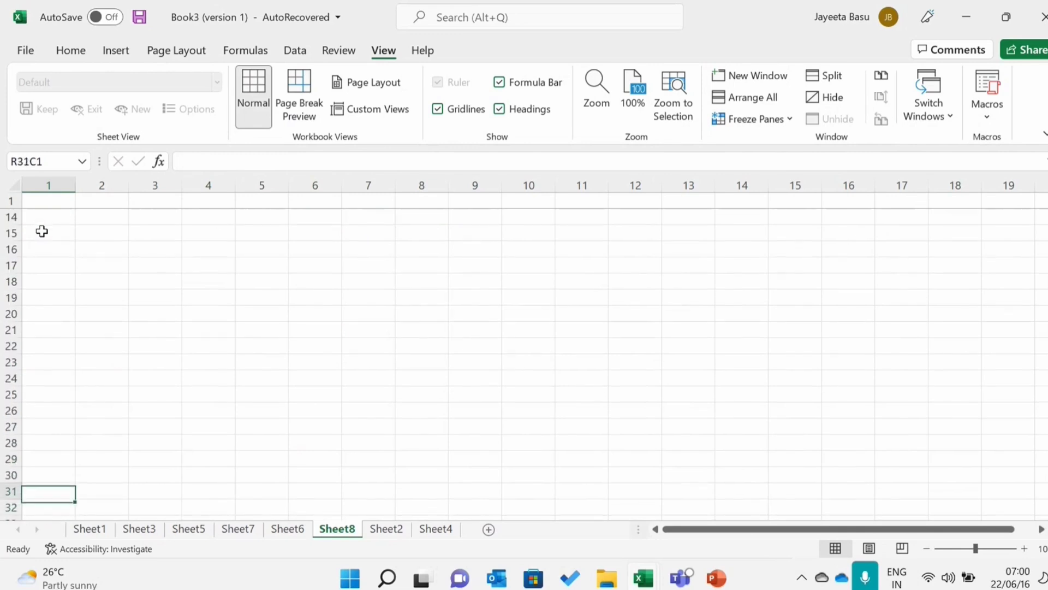
pyautogui.press('Up')
pyautogui.press('Up')
pyautogui.press('Up')
pyautogui.press('Up')
pyautogui.press('Up')
pyautogui.press('Up')
pyautogui.press('Up')
pyautogui.press('Up')
pyautogui.press('Up')
pyautogui.press('Up')
pyautogui.press('Up')
pyautogui.press('Up')
pyautogui.press('Up')
pyautogui.press('Up')
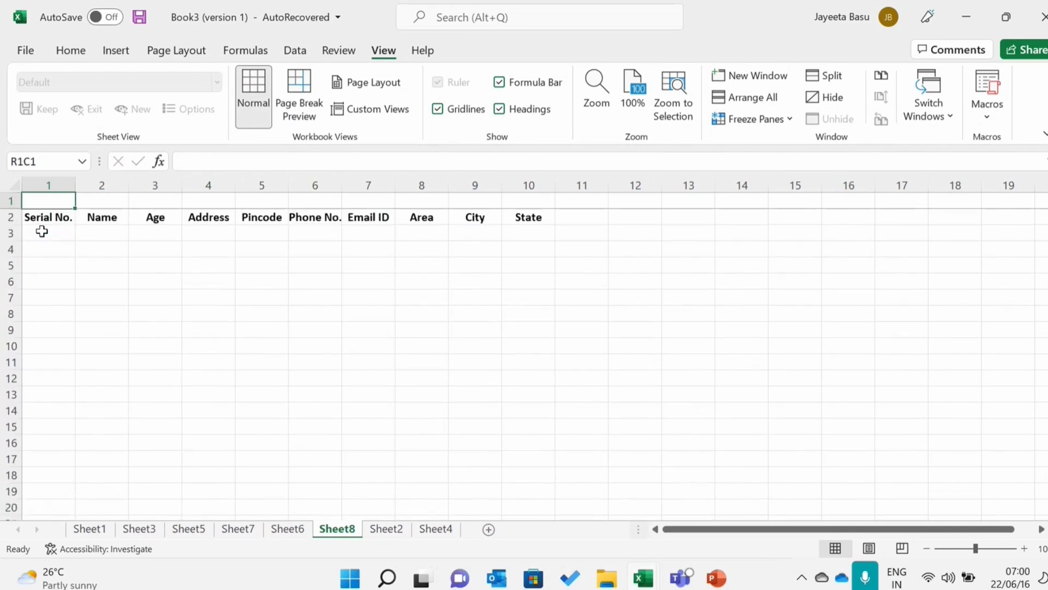
pyautogui.click(9, 202)
pyautogui.rightClick(13, 205)
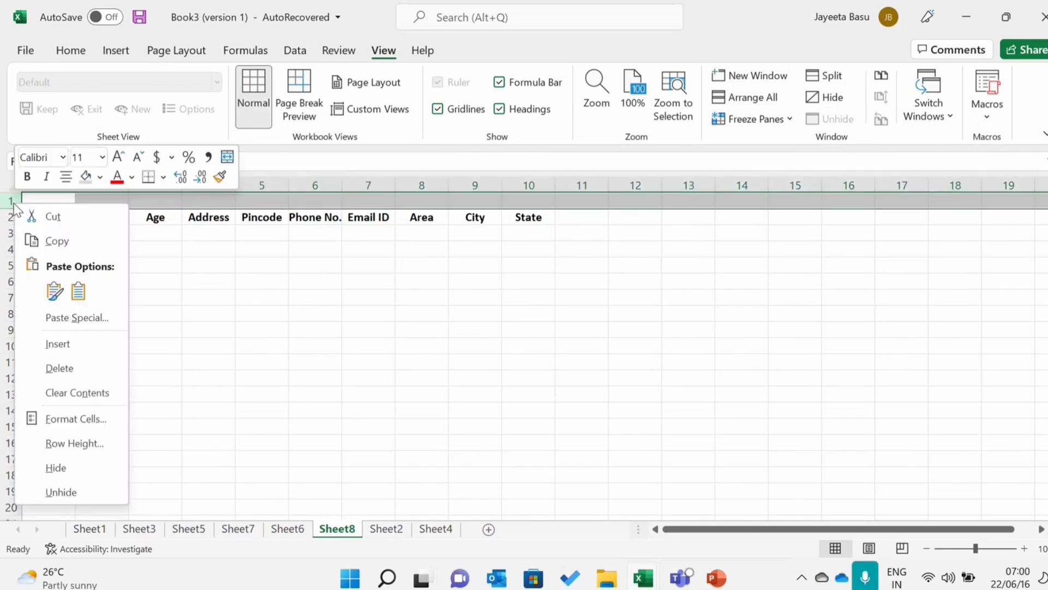
pyautogui.click(277, 234)
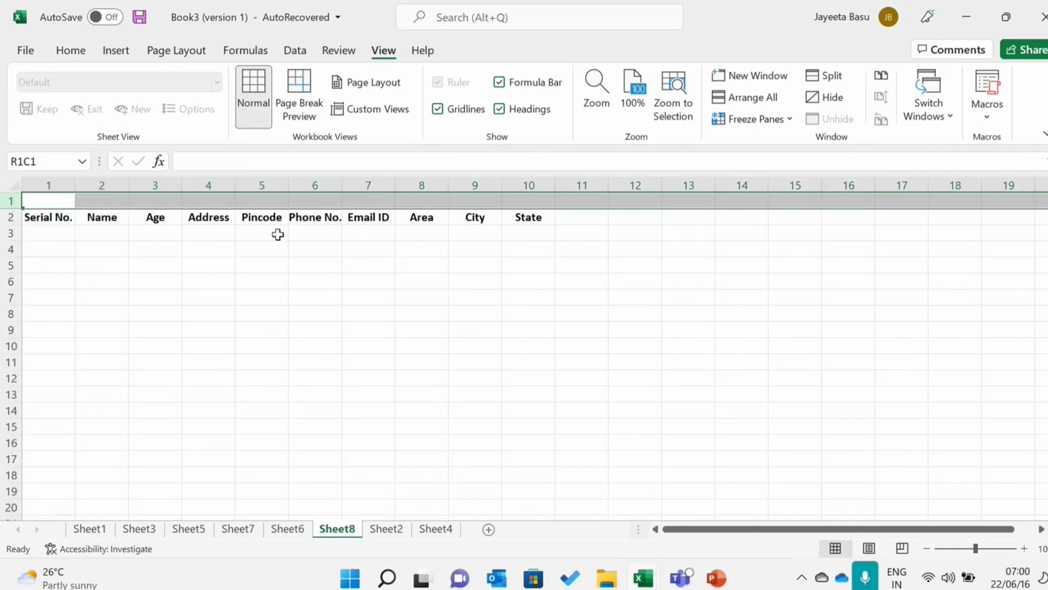
pyautogui.click(7, 216)
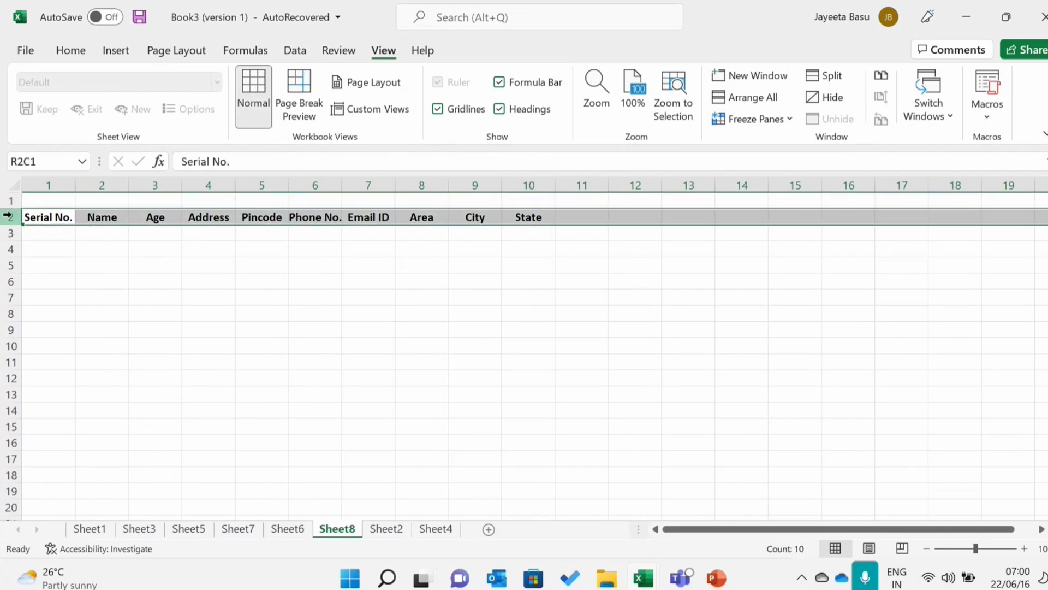
pyautogui.click(793, 117)
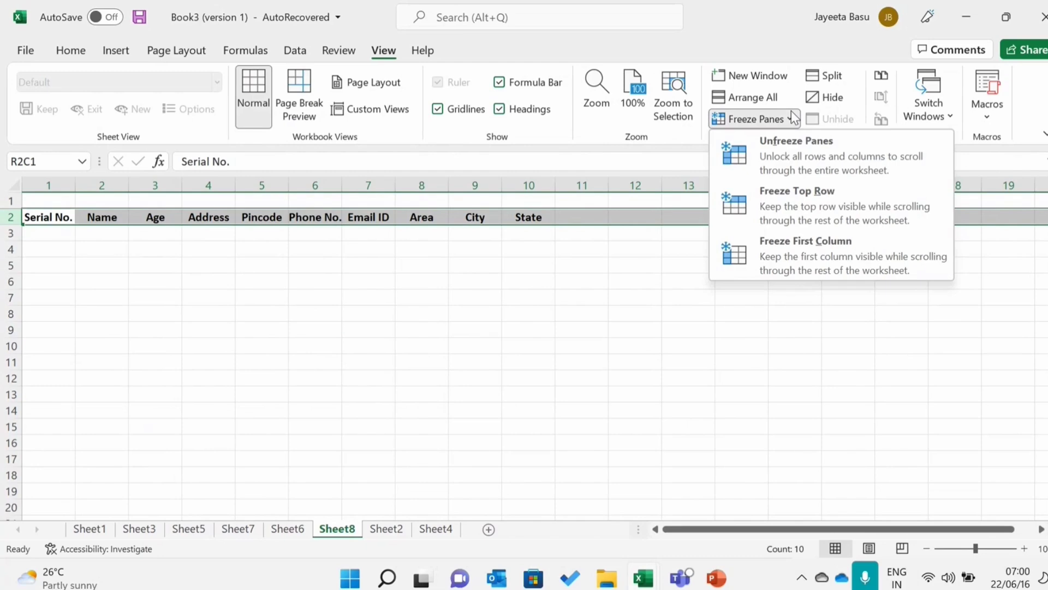
pyautogui.click(794, 117)
# - Select rows 1 and 2 and freeze the first column
pyautogui.click(8, 202)
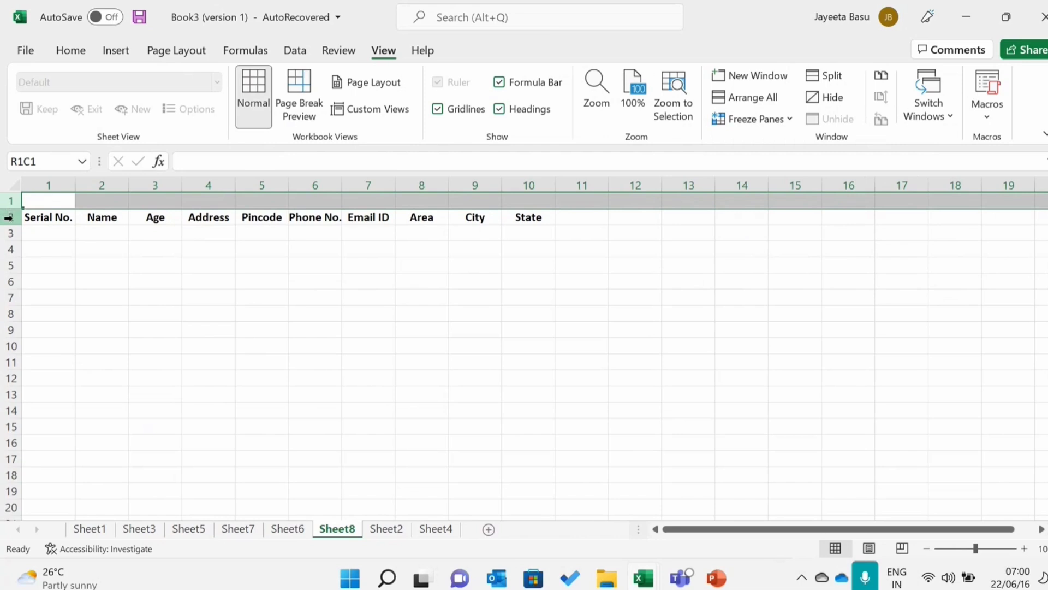
pyautogui.click(8, 217)
pyautogui.click(769, 119)
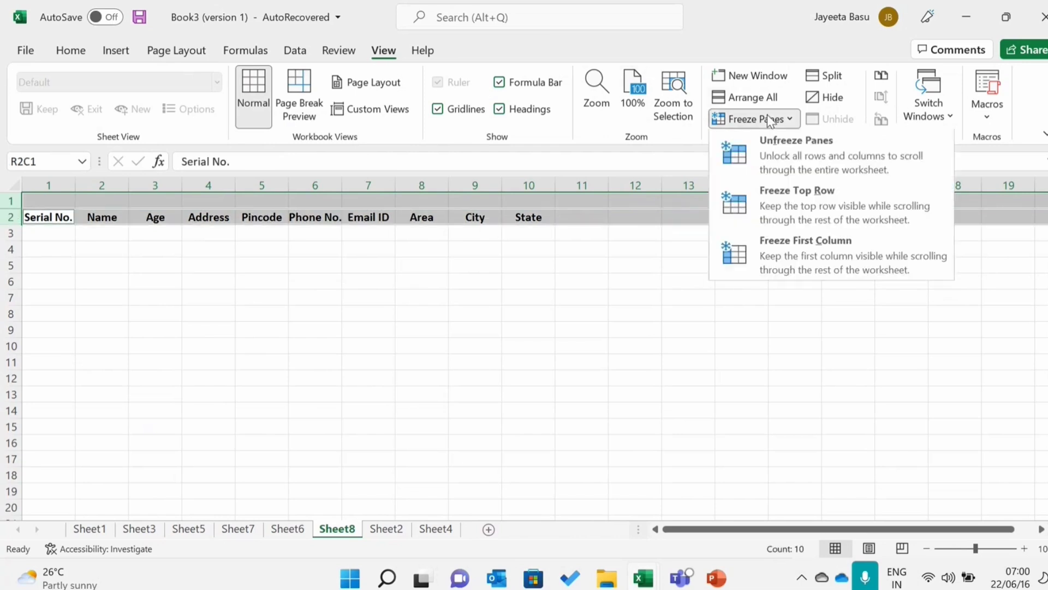
pyautogui.click(774, 233)
# - Switch the freeze from the first column to the top row
pyautogui.click(791, 118)
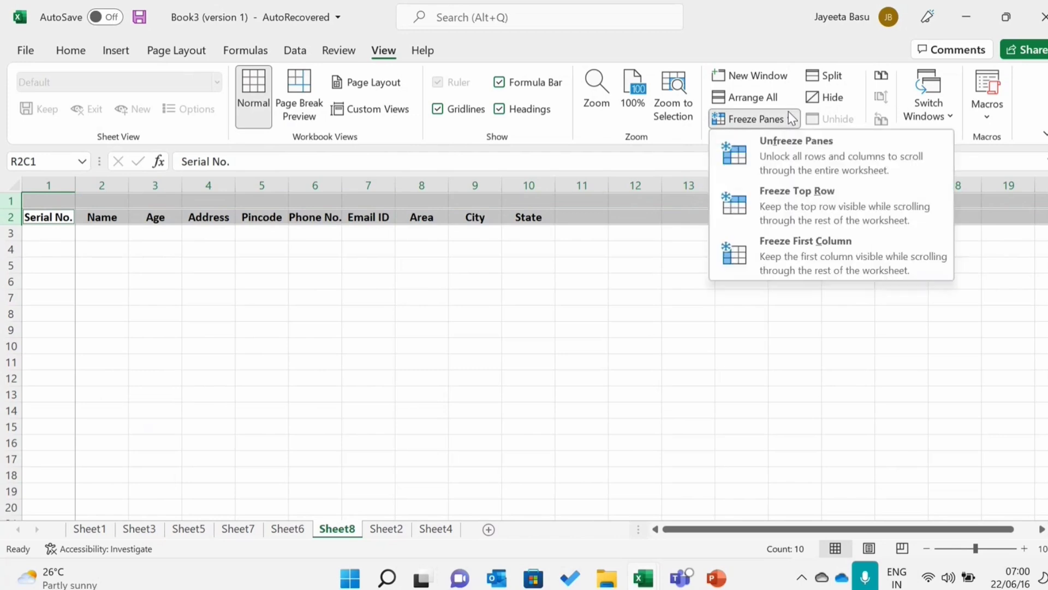
pyautogui.click(790, 202)
pyautogui.click(679, 296)
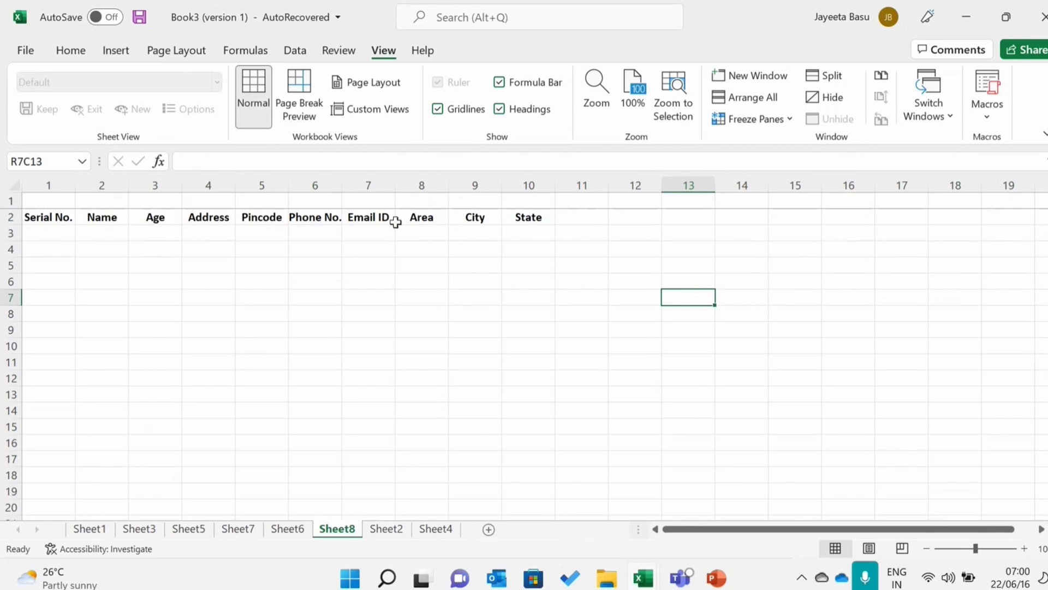
# - Delete the empty row 1 above the headers
pyautogui.click(10, 217)
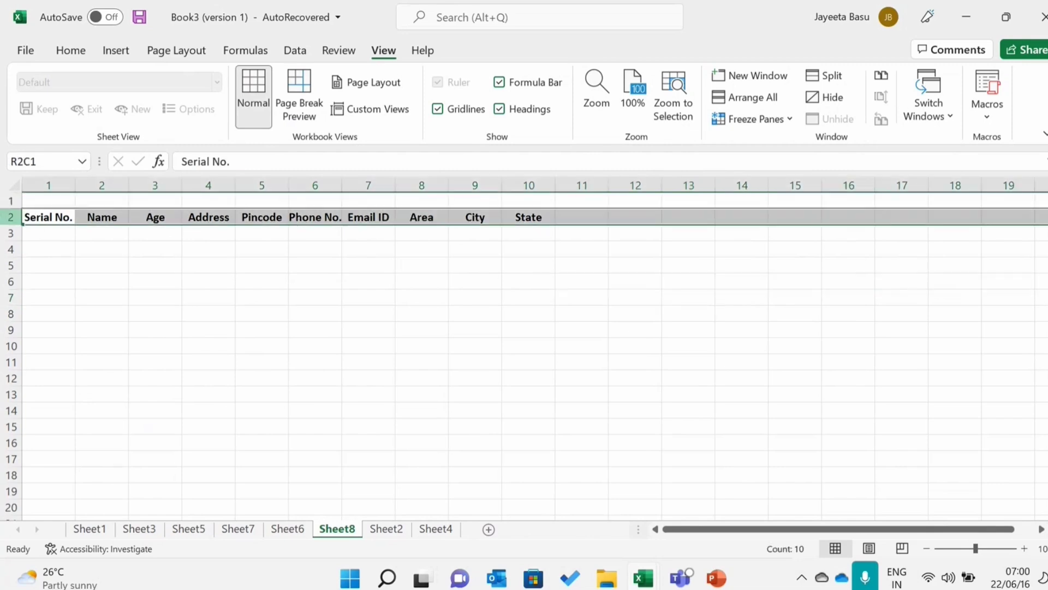
pyautogui.rightClick(8, 201)
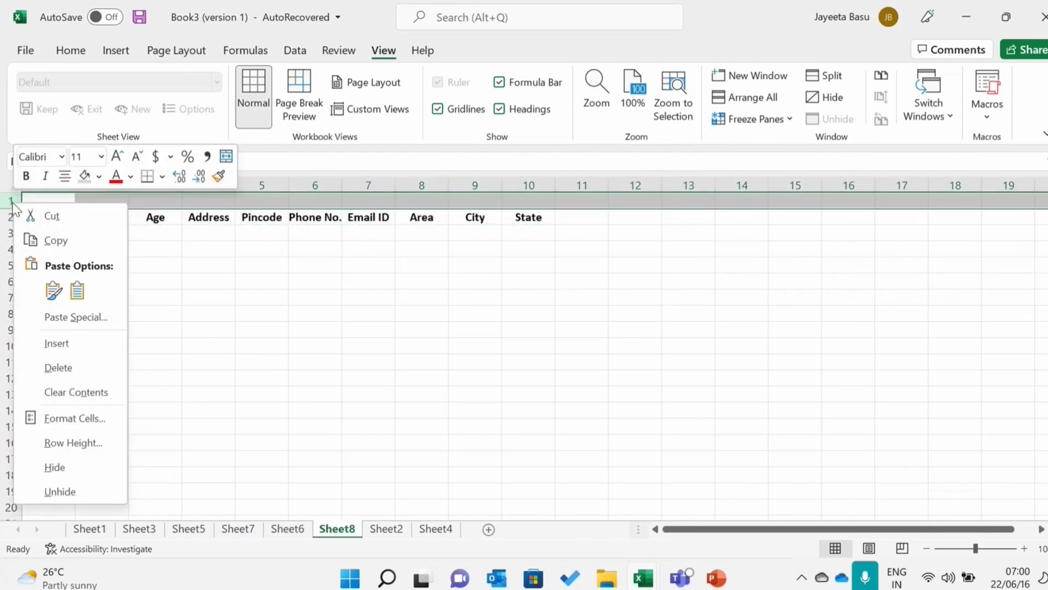
pyautogui.click(37, 368)
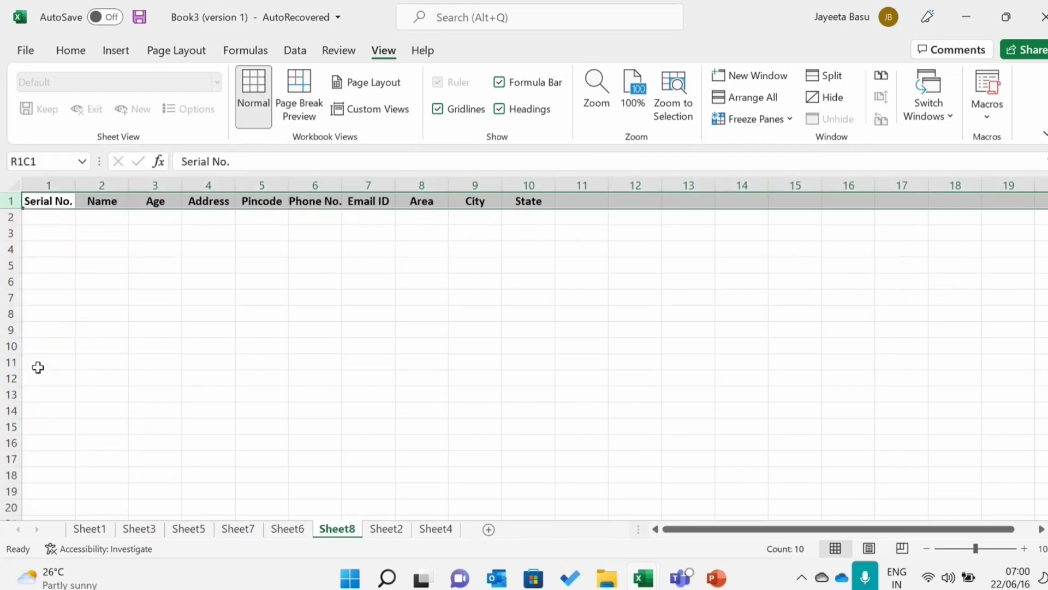
# - Freeze the top row holding the headers from "Serial No." to "State"
pyautogui.click(787, 126)
pyautogui.click(788, 203)
pyautogui.click(313, 271)
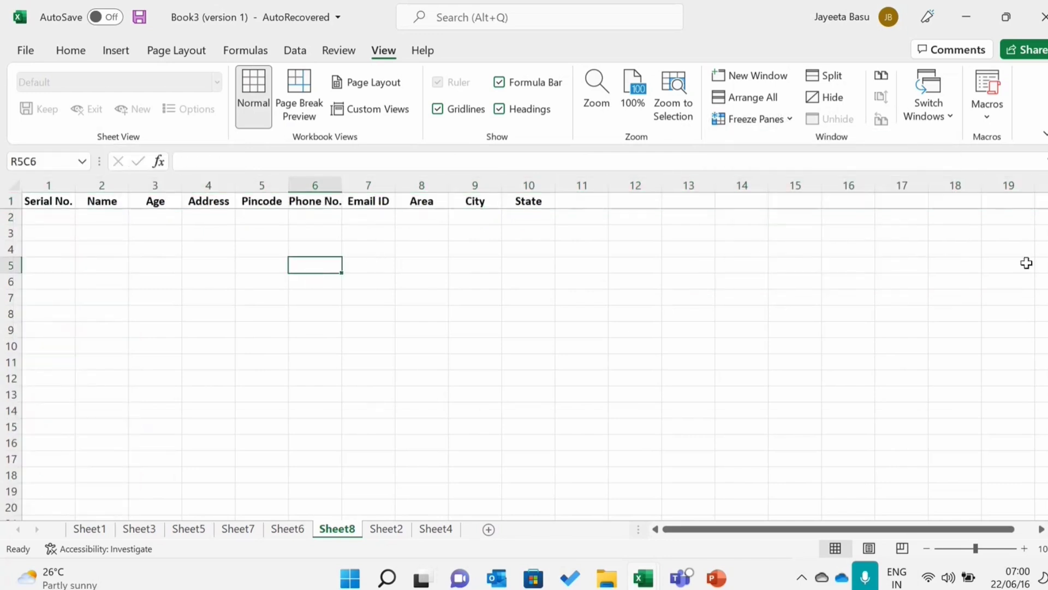
# - Move repeatedly down the Serial No. column to around row 50 and back to row 1 to check the frozen header row
pyautogui.click(60, 225)
pyautogui.press('Down')
pyautogui.press('Down')
pyautogui.press('Down')
pyautogui.press('Down')
pyautogui.press('Down')
pyautogui.press('Down')
pyautogui.press('Down')
pyautogui.press('Down')
pyautogui.press('Down')
pyautogui.press('Down')
pyautogui.press('Down')
pyautogui.press('Down')
pyautogui.press('Down')
pyautogui.press('Down')
pyautogui.press('Down')
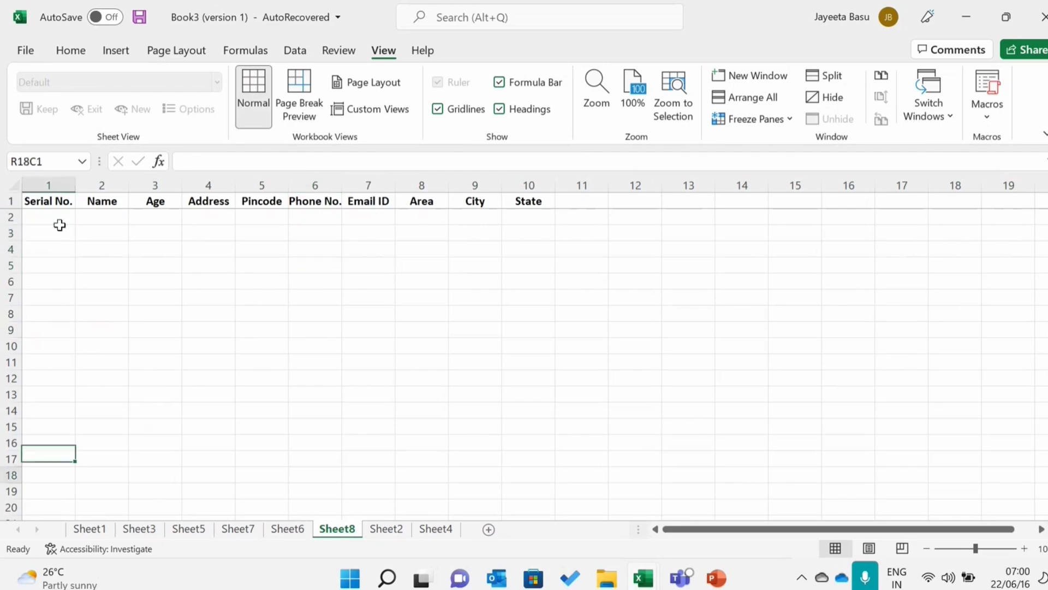
pyautogui.press('Down')
pyautogui.press('Down')
pyautogui.press('Down')
pyautogui.press('Down')
pyautogui.press('Down')
pyautogui.press('Down')
pyautogui.press('Down')
pyautogui.press('Down')
pyautogui.press('Down')
pyautogui.press('Down')
pyautogui.press('Down')
pyautogui.press('Down')
pyautogui.press('Down')
pyautogui.press('Down')
pyautogui.press('Down')
pyautogui.press('Down')
pyautogui.press('Down')
pyautogui.press('Down')
pyautogui.press('Down')
pyautogui.press('Down')
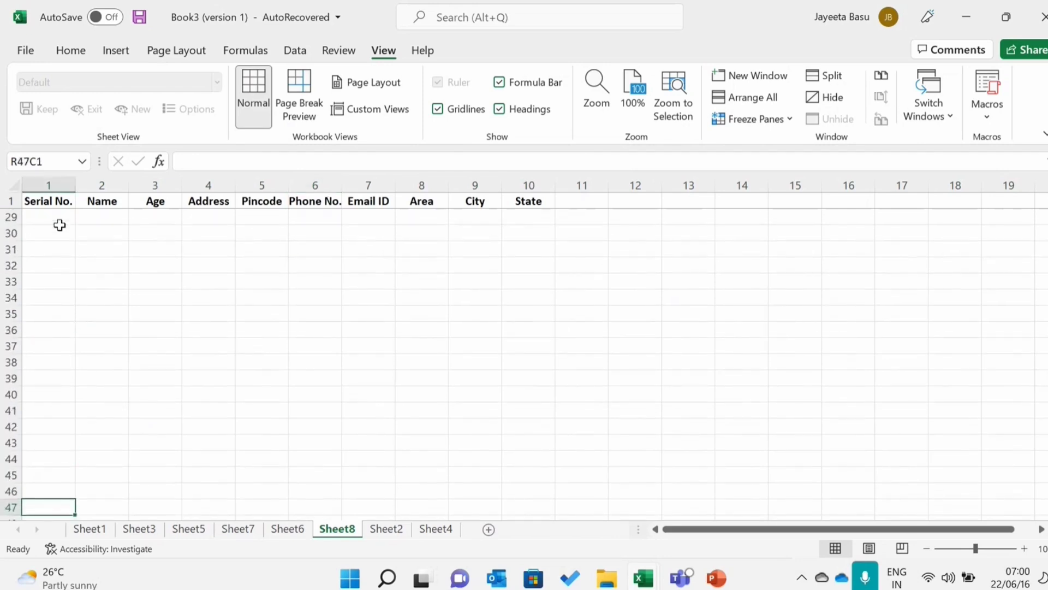
pyautogui.press('Down')
pyautogui.press('Down')
pyautogui.press('Down')
pyautogui.press('Down')
pyautogui.press('Down')
pyautogui.press('Down')
pyautogui.press('Down')
pyautogui.press('Down')
pyautogui.press('Down')
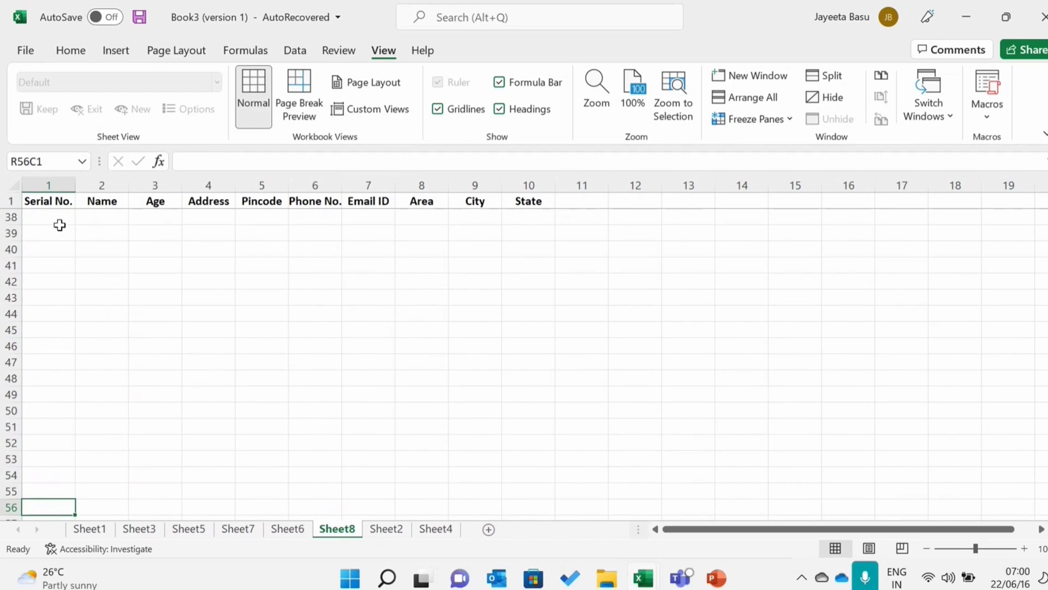
pyautogui.press('Up')
pyautogui.press('Up')
pyautogui.press('Up')
pyautogui.press('Up')
pyautogui.press('Up')
pyautogui.press('Up')
pyautogui.press('Up')
pyautogui.press('Up')
pyautogui.press('Up')
pyautogui.press('Up')
pyautogui.press('Up')
pyautogui.press('Up')
pyautogui.press('Up')
pyautogui.press('Up')
pyautogui.press('Up')
pyautogui.press('Up')
pyautogui.press('Up')
pyautogui.press('Up')
pyautogui.press('Up')
pyautogui.press('Up')
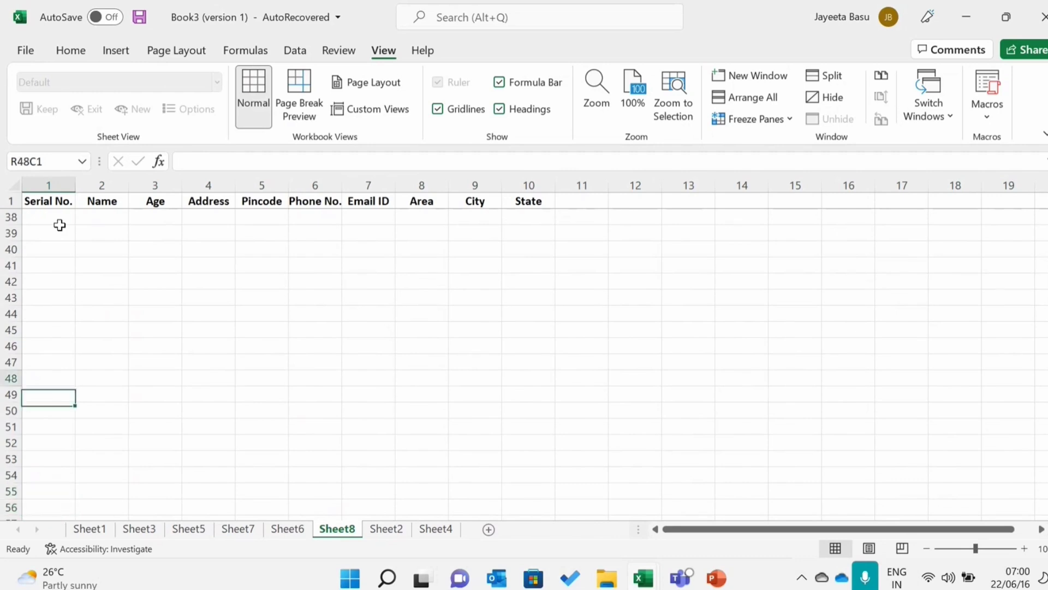
pyautogui.press('Up')
pyautogui.press('Up')
pyautogui.press('Up')
pyautogui.press('Up')
pyautogui.press('Up')
pyautogui.press('Up')
pyautogui.press('Up')
pyautogui.press('Up')
pyautogui.press('Up')
pyautogui.press('Up')
pyautogui.press('Up')
pyautogui.press('Up')
pyautogui.press('Up')
pyautogui.press('Up')
pyautogui.press('Up')
pyautogui.press('Up')
pyautogui.press('Up')
pyautogui.press('Up')
pyautogui.press('Up')
pyautogui.press('Up')
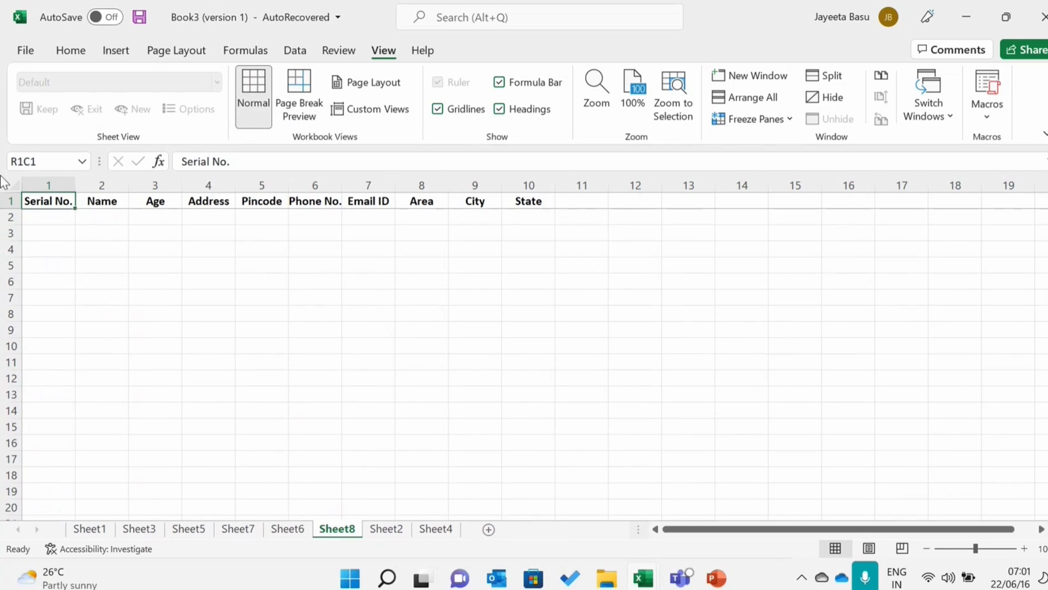
pyautogui.click(66, 407)
pyautogui.press('Down')
pyautogui.press('Down')
pyautogui.press('Down')
pyautogui.press('Down')
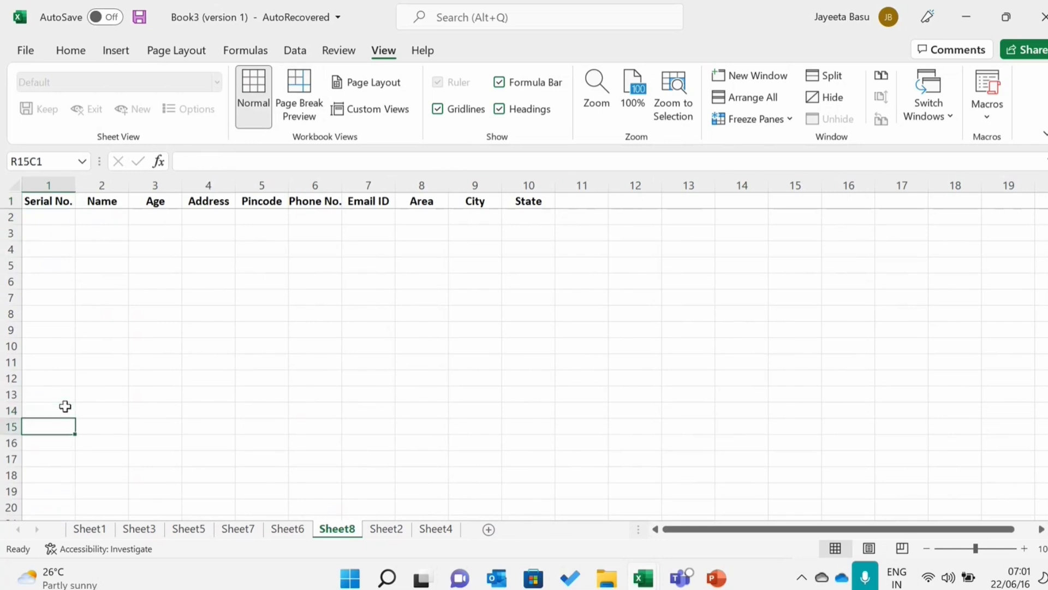
pyautogui.press('Down')
pyautogui.press('Down')
pyautogui.press('Down')
pyautogui.press('Down')
pyautogui.press('Down')
pyautogui.press('Down')
pyautogui.press('Down')
pyautogui.press('Down')
pyautogui.press('Down')
pyautogui.press('Down')
pyautogui.press('Down')
pyautogui.press('Down')
pyautogui.press('Down')
pyautogui.press('Down')
pyautogui.press('Down')
pyautogui.press('Down')
pyautogui.press('Down')
pyautogui.press('Down')
pyautogui.press('Down')
pyautogui.press('Down')
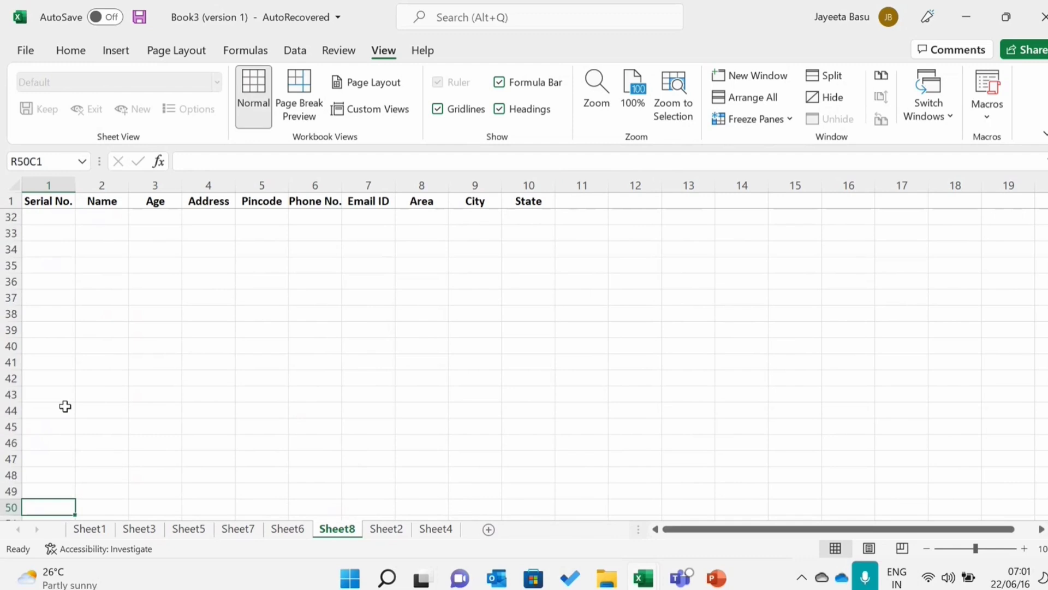
pyautogui.press('Up')
pyautogui.press('Up')
pyautogui.press('Up')
pyautogui.press('Up')
pyautogui.press('Up')
pyautogui.press('Up')
pyautogui.press('Up')
pyautogui.press('Up')
pyautogui.press('Up')
pyautogui.press('Up')
pyautogui.press('Up')
pyautogui.press('Up')
pyautogui.press('Up')
pyautogui.press('Up')
pyautogui.press('Up')
pyautogui.press('Up')
pyautogui.press('Up')
pyautogui.press('Up')
pyautogui.press('Up')
pyautogui.press('Up')
pyautogui.press('Up')
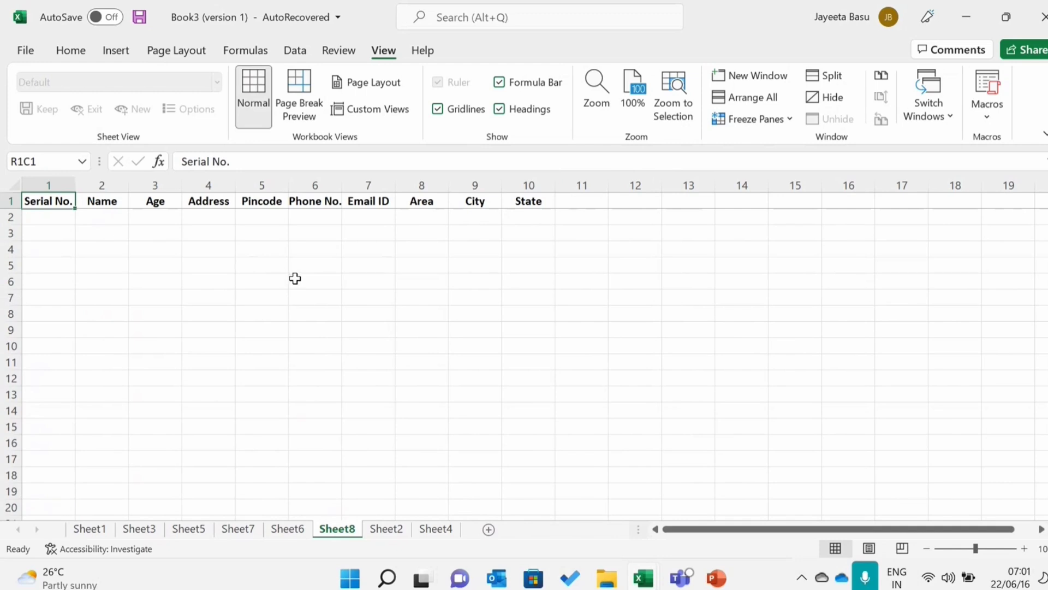
# - Enter the letters A to G in rows 2 to 8 of the Serial No. column
pyautogui.click(52, 218)
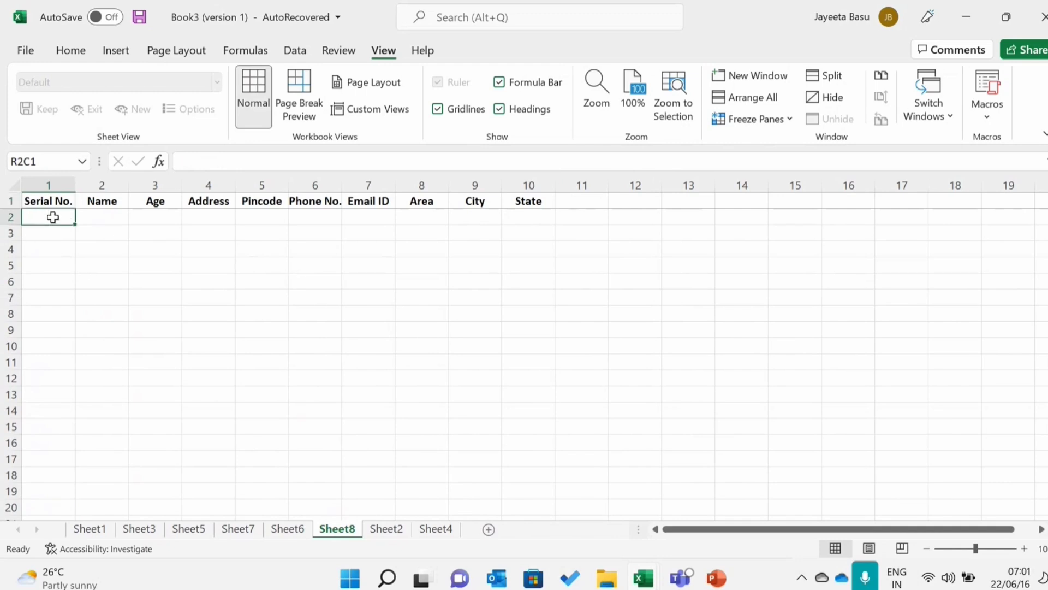
pyautogui.press('capslock')
pyautogui.write('A')
pyautogui.press('Return')
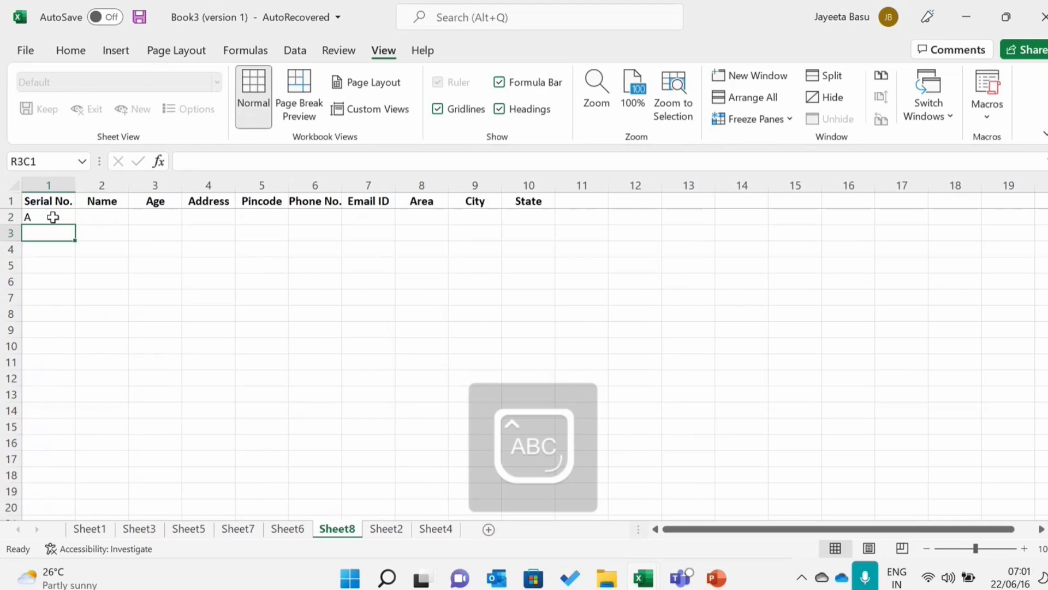
pyautogui.write('B')
pyautogui.press('Return')
pyautogui.write('C')
pyautogui.press('Return')
pyautogui.write('D')
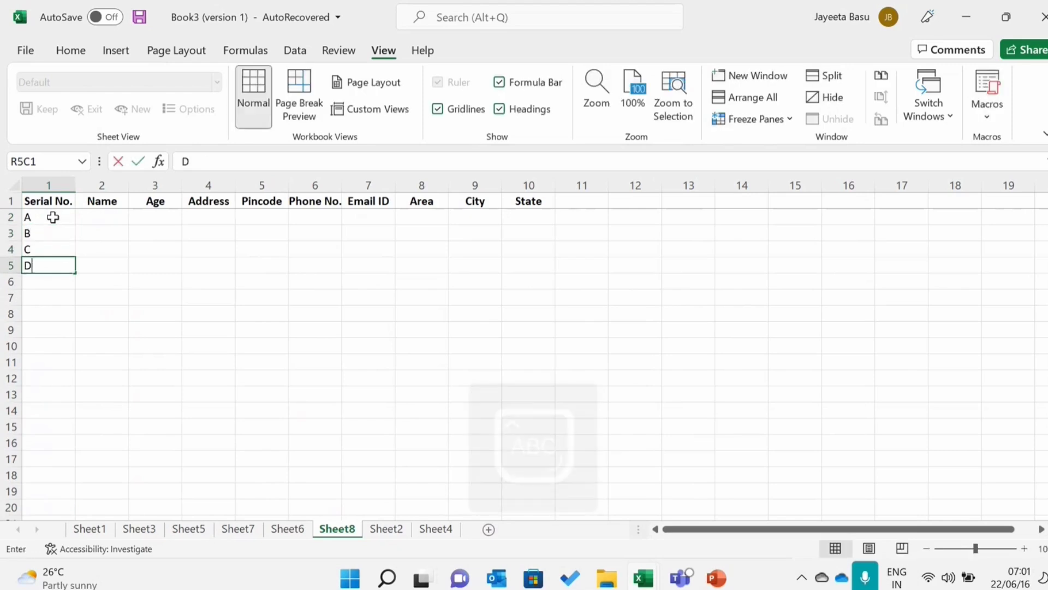
pyautogui.press('Return')
pyautogui.write('E')
pyautogui.press('Return')
pyautogui.write('F')
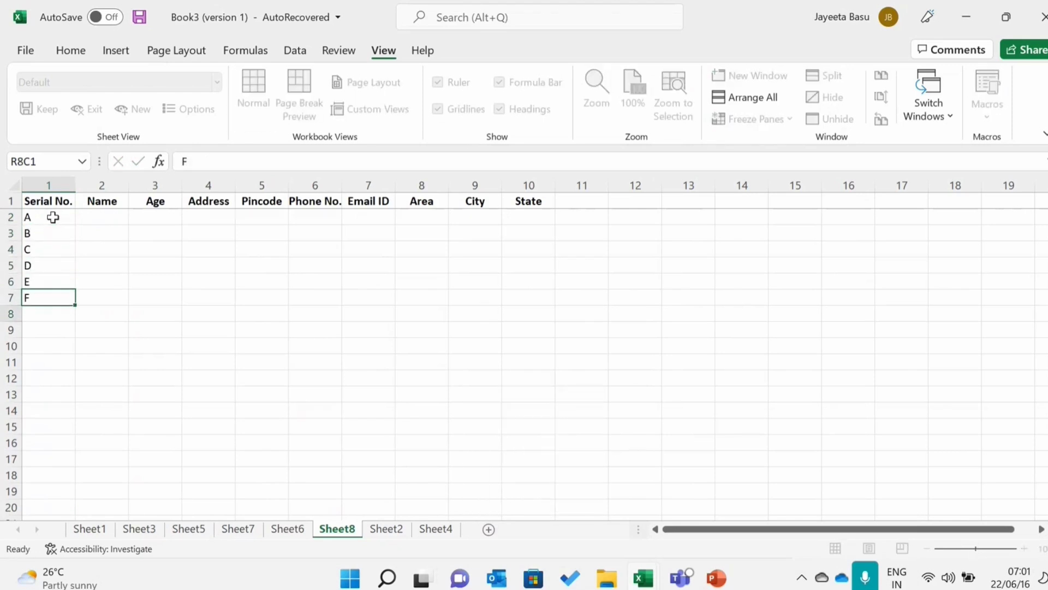
pyautogui.press('Return')
pyautogui.write('G')
pyautogui.press('Return')
# - Enter H in rows 10 and 9 of the Serial No. column
pyautogui.press('Return')
pyautogui.write('H')
pyautogui.press('Up')
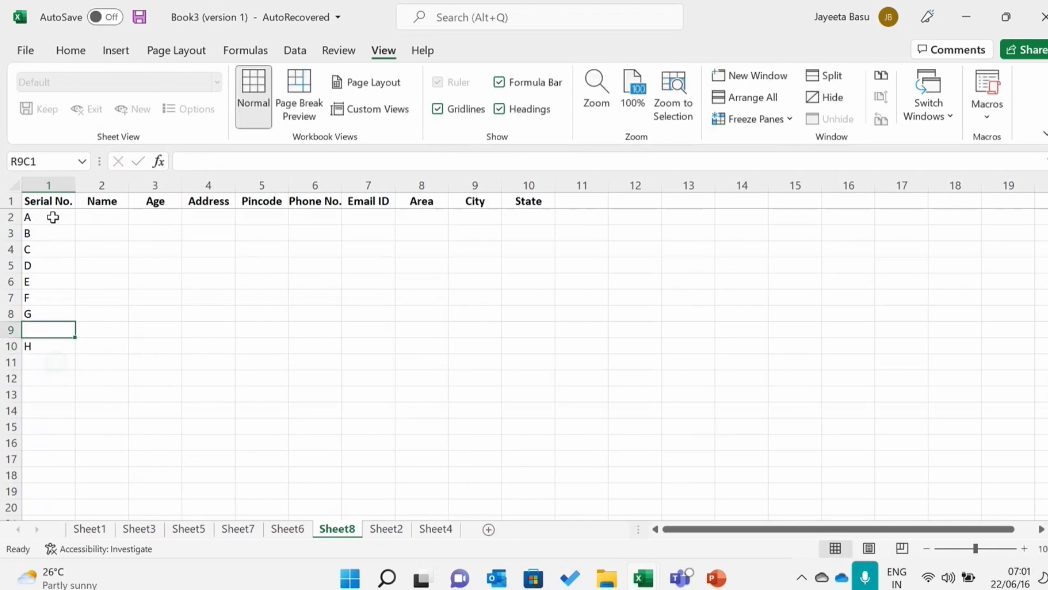
pyautogui.write('H')
# - Enter I in row 10 and J in row 11 of the Serial No. column
pyautogui.press('Return')
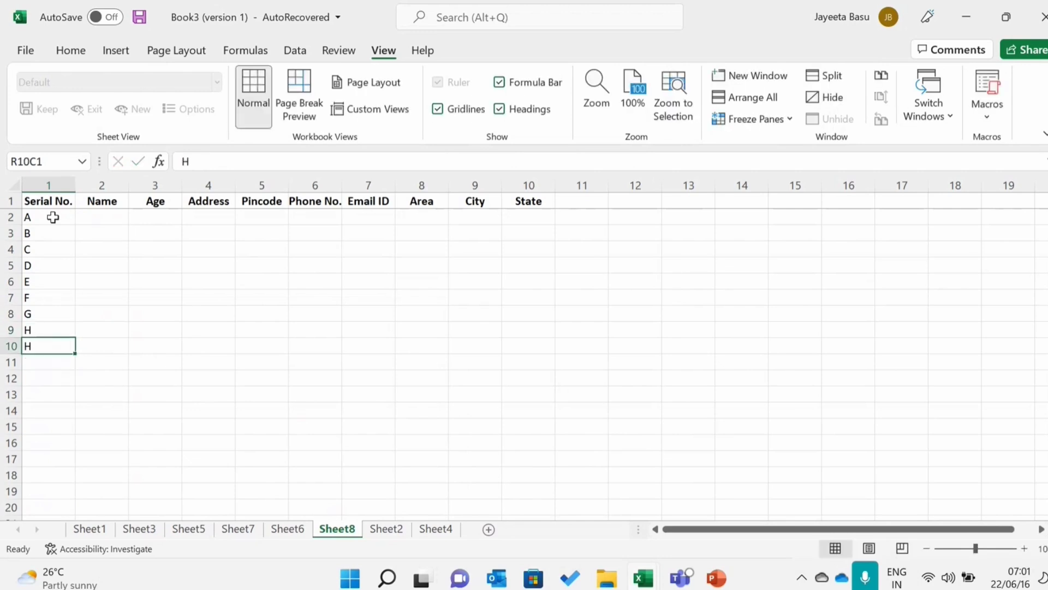
pyautogui.write('I')
pyautogui.press('Return')
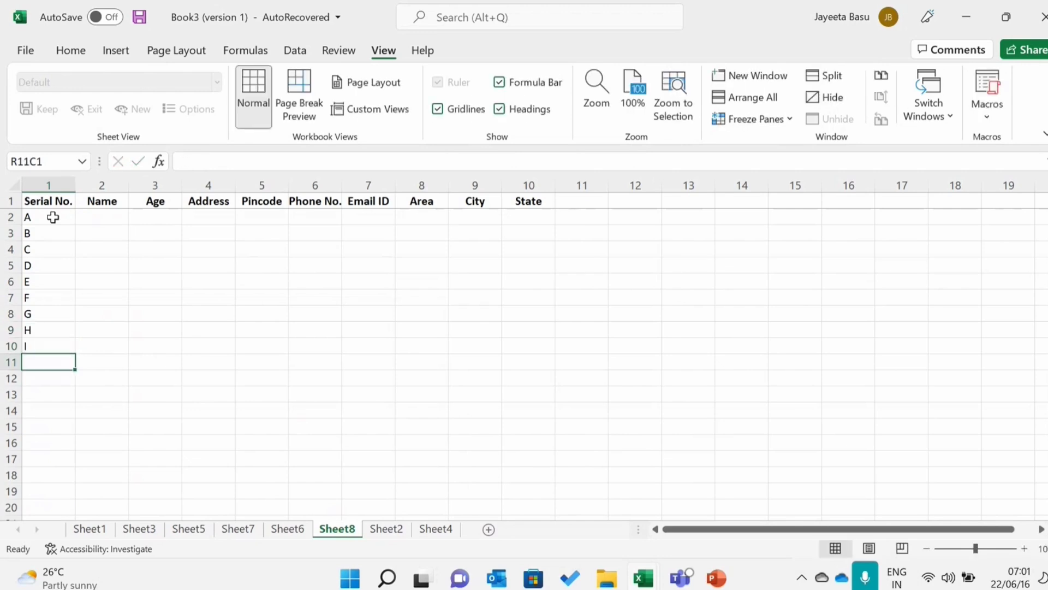
pyautogui.write('J')
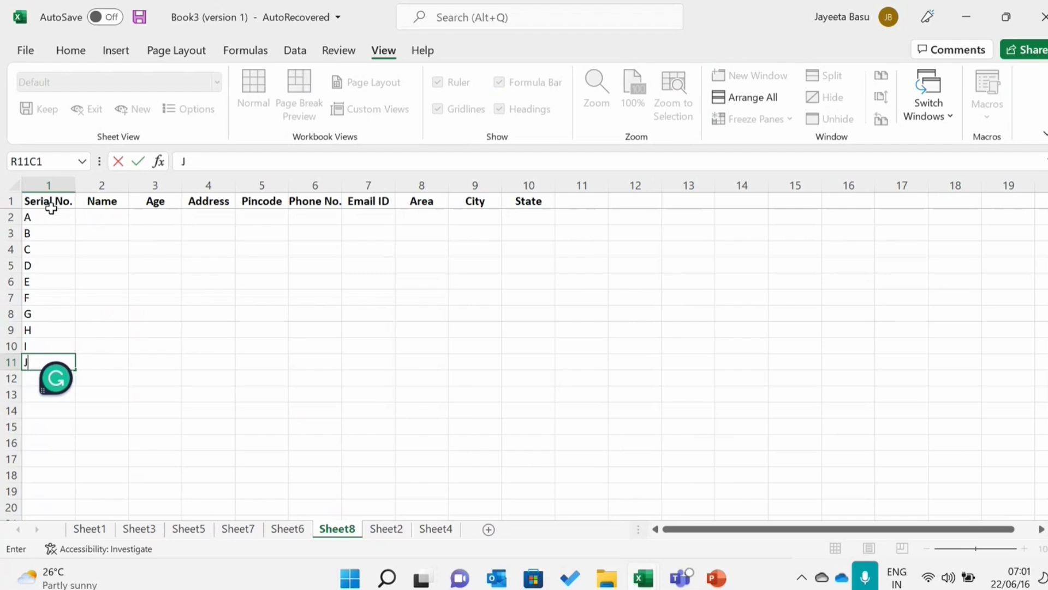
# - Select the Serial No. column and apply Freeze First Column to it
pyautogui.click(49, 189)
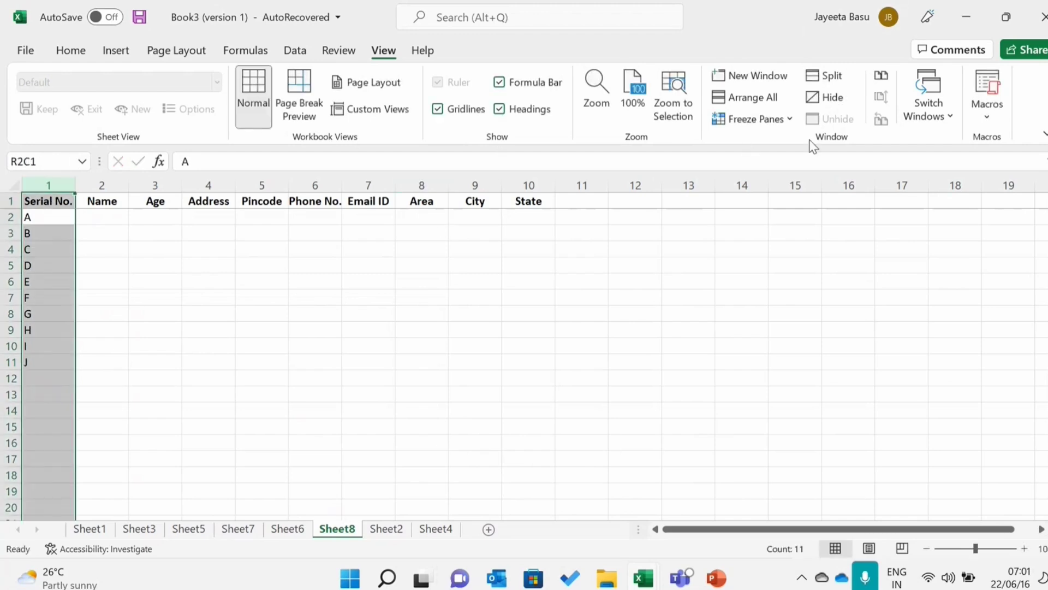
pyautogui.click(789, 120)
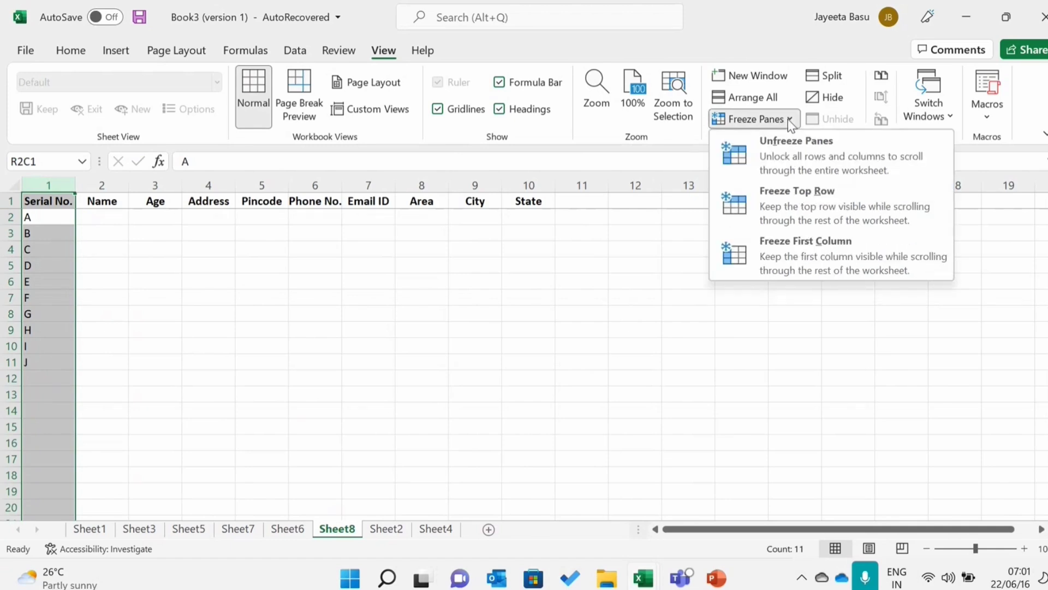
pyautogui.click(790, 252)
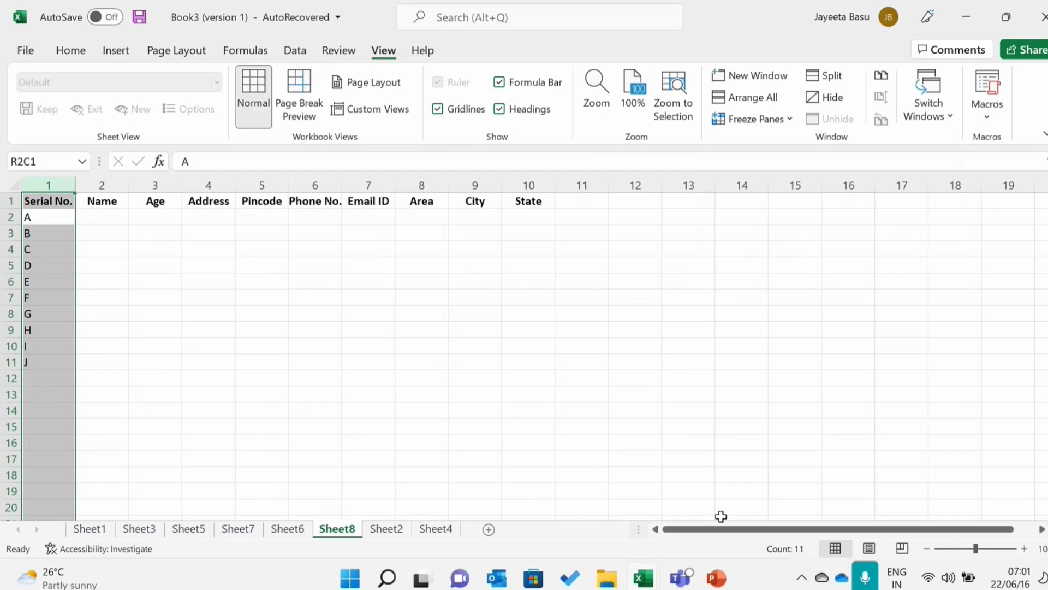
# - Move along row 2 to around column 71 and return to column 2 to check the frozen first column
pyautogui.click(107, 218)
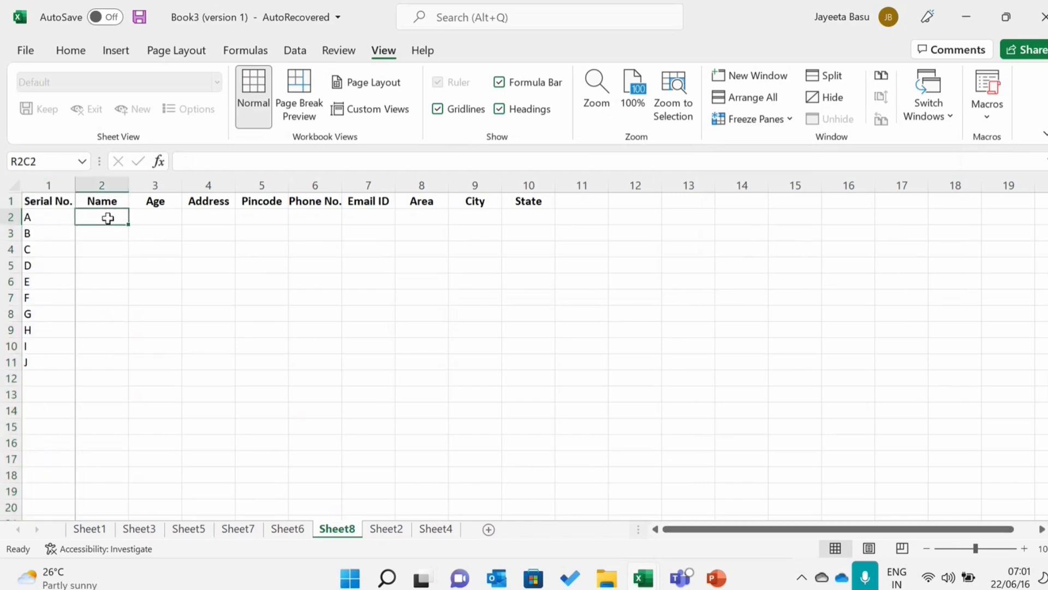
pyautogui.press('Tab')
pyautogui.press('Tab')
pyautogui.press('Tab')
pyautogui.press('Tab')
pyautogui.press('Tab')
pyautogui.press('Tab')
pyautogui.press('Tab')
pyautogui.press('Tab')
pyautogui.press('Tab')
pyautogui.press('Tab')
pyautogui.press('Tab')
pyautogui.press('Tab')
pyautogui.press('Tab')
pyautogui.press('Tab')
pyautogui.press('Tab')
pyautogui.press('Tab')
pyautogui.press('Tab')
pyautogui.press('Tab')
pyautogui.press('Tab')
pyautogui.press('Tab')
pyautogui.press('Tab')
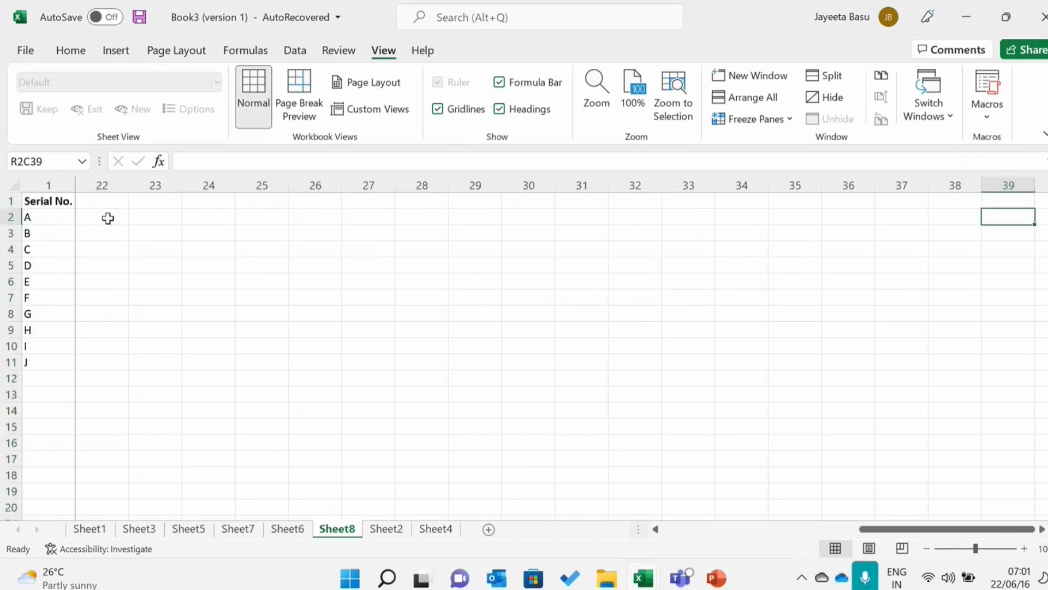
pyautogui.press('Tab')
pyautogui.press('Tab')
pyautogui.press('Tab')
pyautogui.press('Tab')
pyautogui.press('Tab')
pyautogui.press('Tab')
pyautogui.press('Tab')
pyautogui.press('Tab')
pyautogui.press('Tab')
pyautogui.press('Tab')
pyautogui.press('Tab')
pyautogui.press('Tab')
pyautogui.press('Tab')
pyautogui.press('Tab')
pyautogui.press('Tab')
pyautogui.press('Tab')
pyautogui.press('Tab')
pyautogui.press('Tab')
pyautogui.press('Tab')
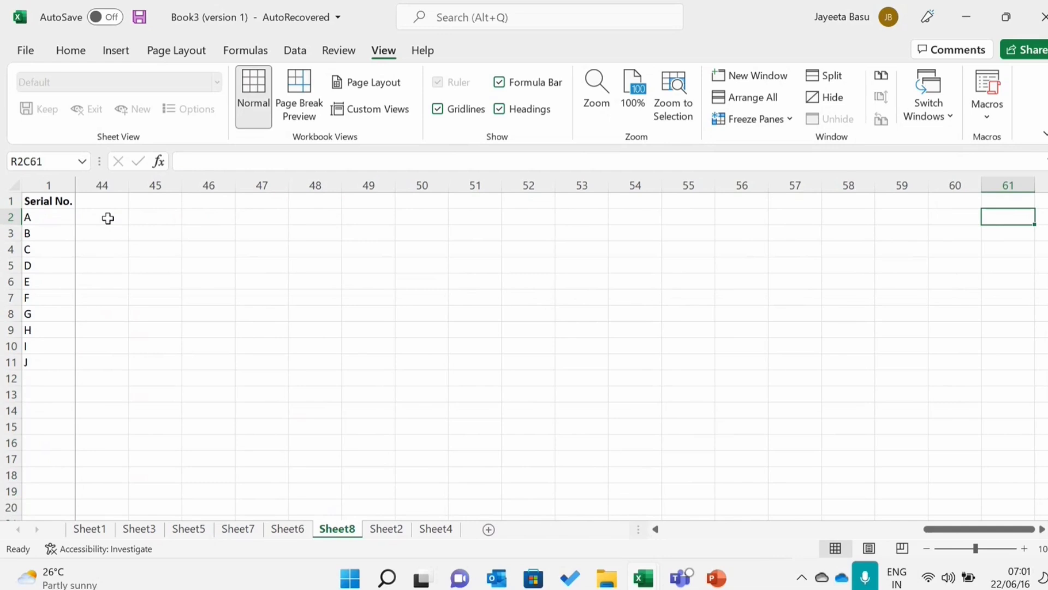
pyautogui.press('Tab')
pyautogui.press('Tab')
pyautogui.press('Tab')
pyautogui.press('Tab')
pyautogui.press('Tab')
pyautogui.press('Tab')
pyautogui.press('Tab')
pyautogui.press('Tab')
pyautogui.press('Tab')
pyautogui.press('Tab')
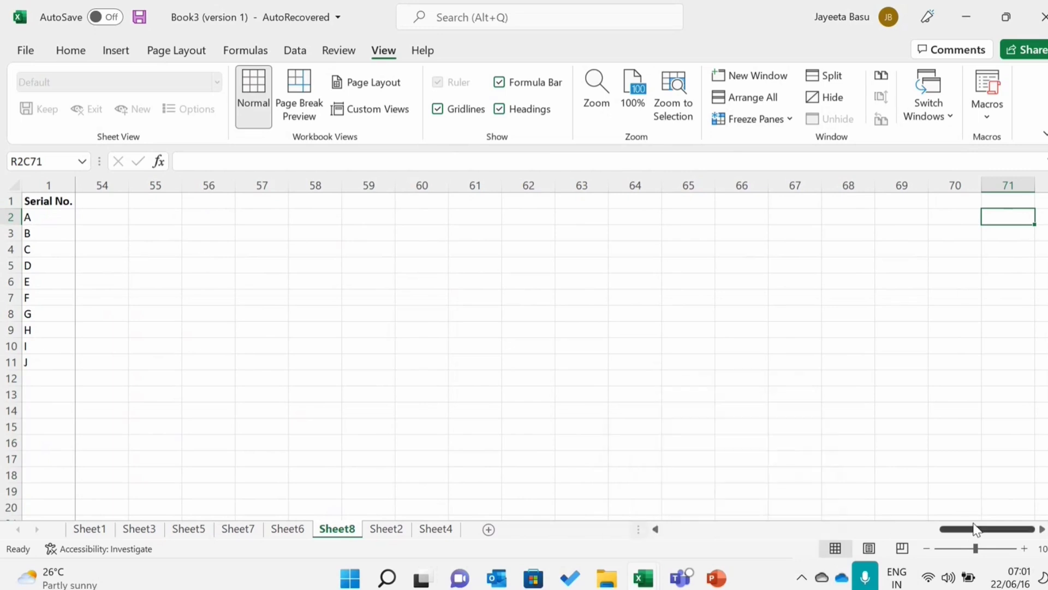
pyautogui.moveTo(976, 528); pyautogui.dragTo(480, 530)
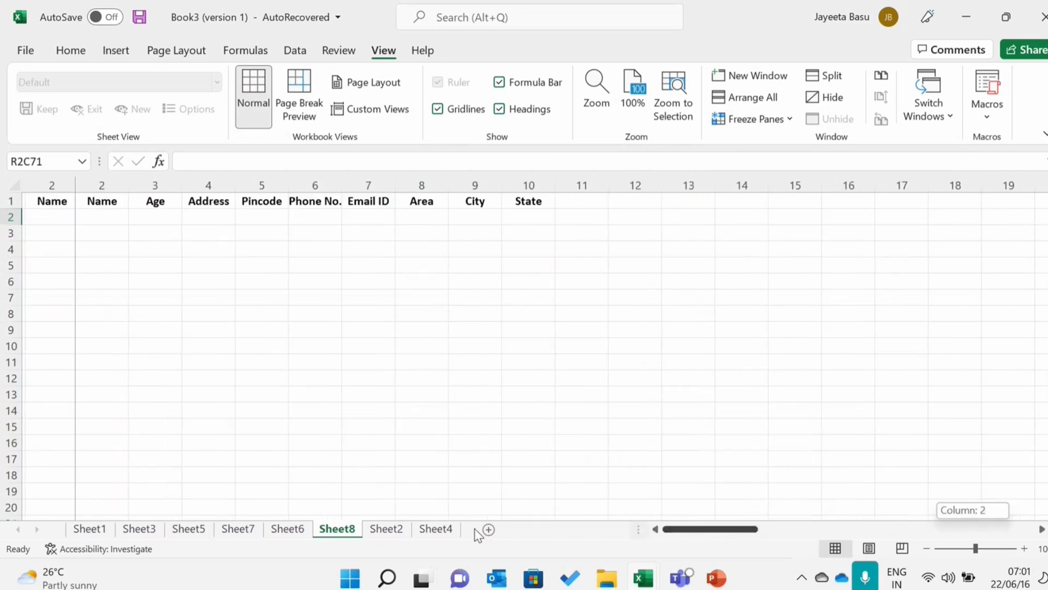
# - Move up and down the first column between rows 3 and 9 to inspect its cells beside the freeze line
pyautogui.click(85, 220)
pyautogui.press('Return')
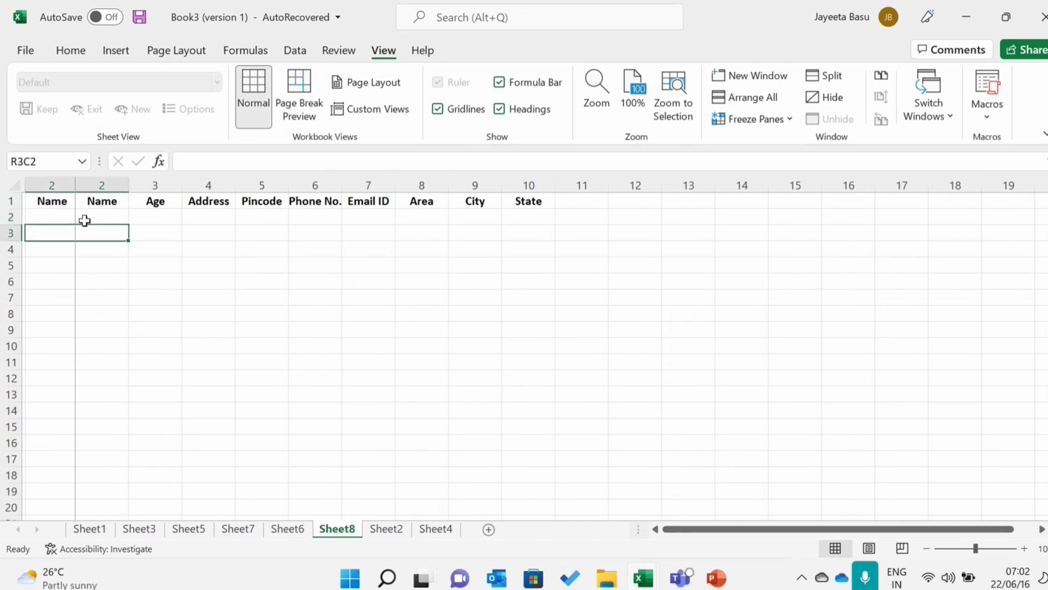
pyautogui.press('Left')
pyautogui.write('B')
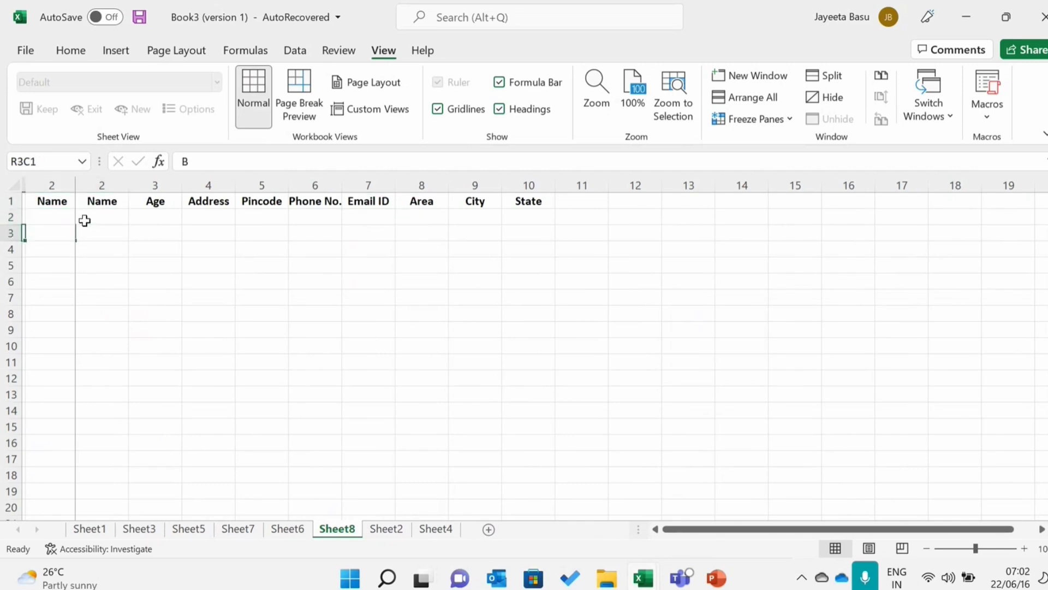
pyautogui.press('Down')
pyautogui.press('Down')
pyautogui.press('Down')
pyautogui.press('Down')
pyautogui.press('Down')
pyautogui.press('Down')
pyautogui.press('Down')
pyautogui.press('Down')
pyautogui.press('Up')
pyautogui.press('Up')
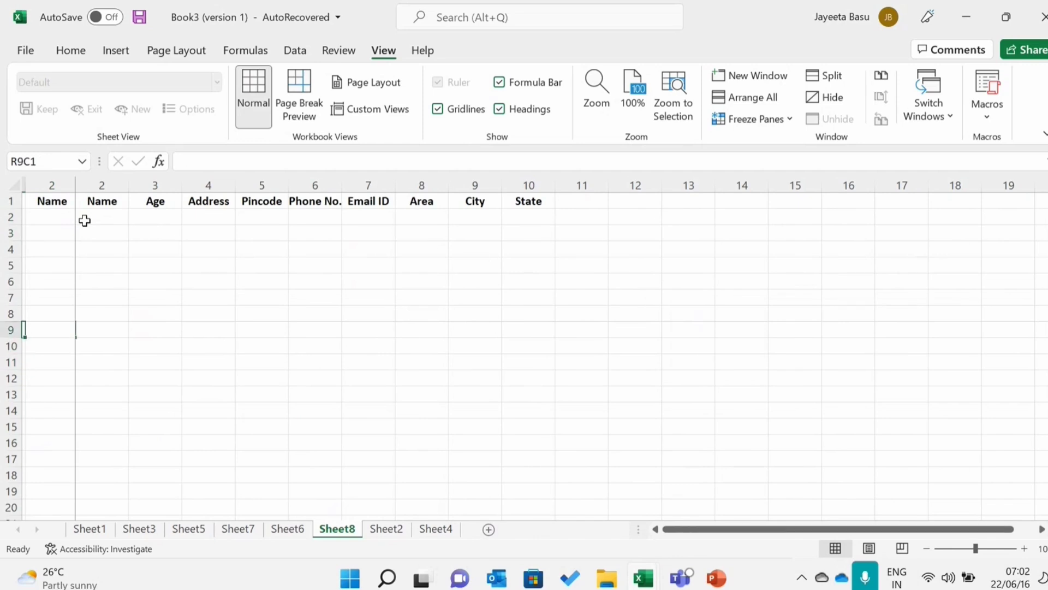
pyautogui.press('Down')
pyautogui.press('Up')
pyautogui.press('Up')
pyautogui.press('Up')
pyautogui.press('Up')
pyautogui.press('Up')
pyautogui.press('Up')
pyautogui.press('Up')
pyautogui.press('Up')
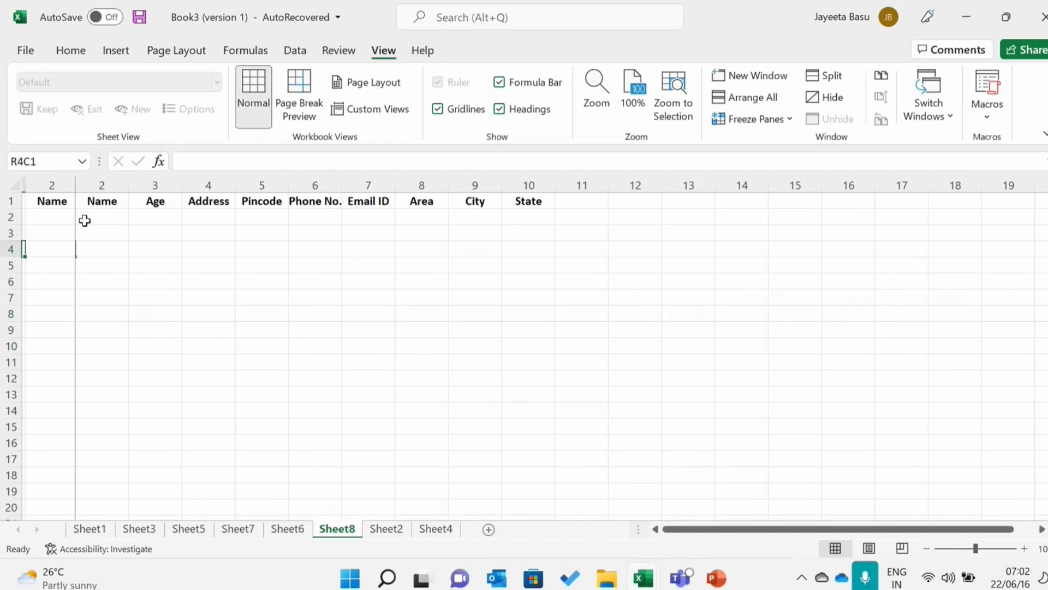
# - Undo the recent edits back through the Serial No. letters and the State, City and Area headers
pyautogui.hotkey('ctrl', 'z')
pyautogui.hotkey('ctrl', 'z')
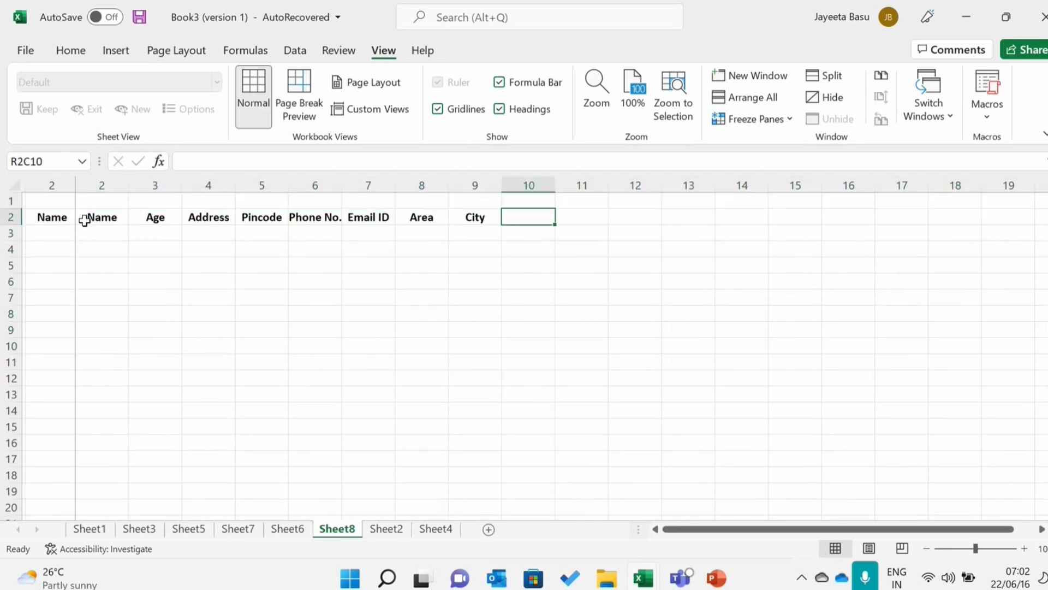
pyautogui.hotkey('ctrl', 'z')
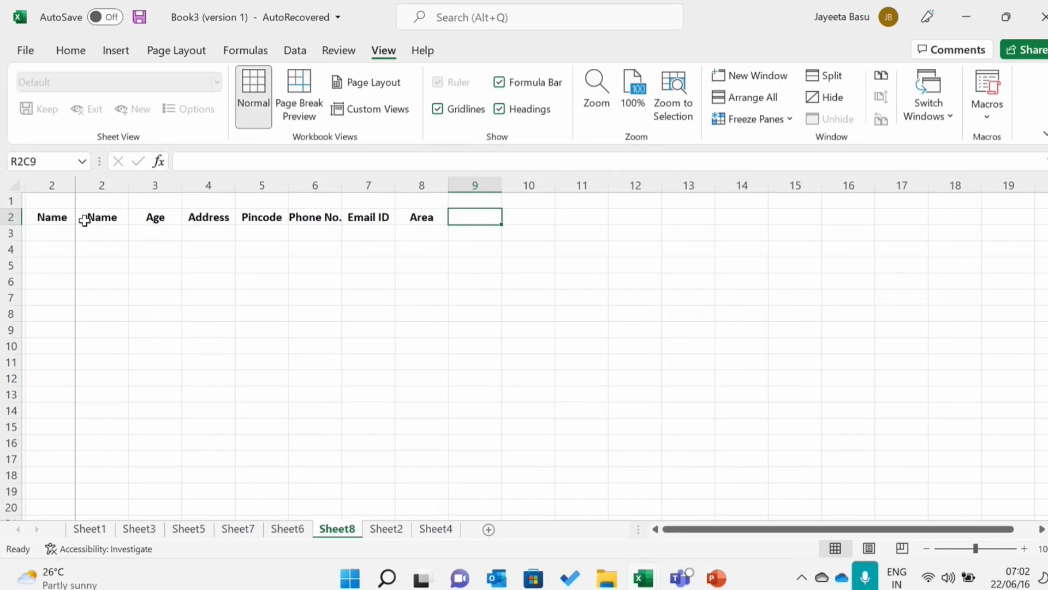
pyautogui.hotkey('ctrl', 'z')
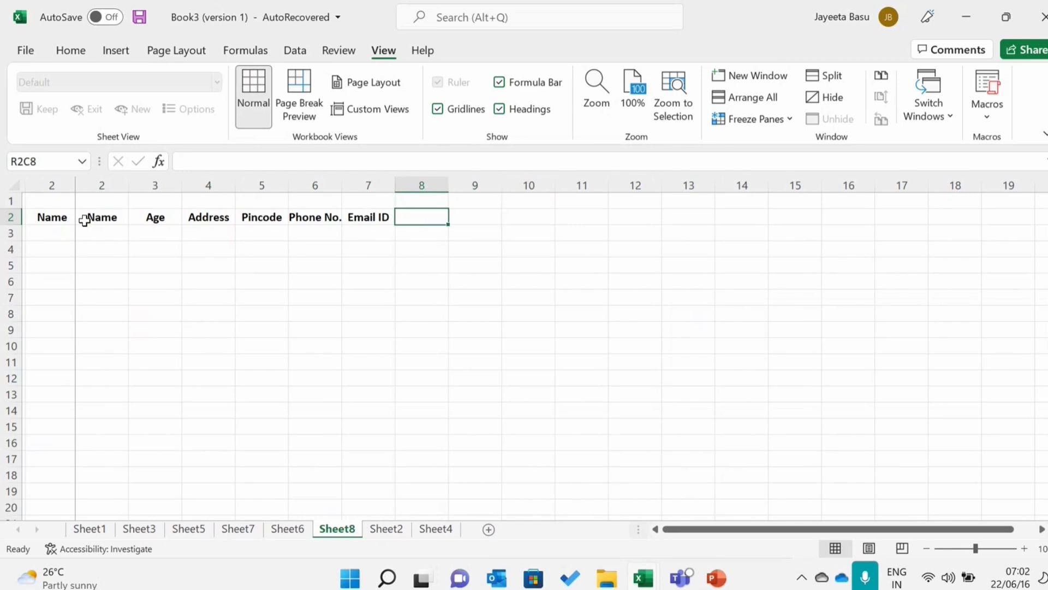
# - Move down column 8 past row 22 and back up to check how the sheet scrolls
pyautogui.press('Down')
pyautogui.press('Down')
pyautogui.press('Down')
pyautogui.press('Down')
pyautogui.press('Down')
pyautogui.press('Down')
pyautogui.press('Down')
pyautogui.press('Down')
pyautogui.press('Down')
pyautogui.press('Down')
pyautogui.press('Down')
pyautogui.press('Down')
pyautogui.press('Down')
pyautogui.press('Down')
pyautogui.press('Down')
pyautogui.press('Down')
pyautogui.press('Down')
pyautogui.press('Down')
pyautogui.press('Down')
pyautogui.press('Down')
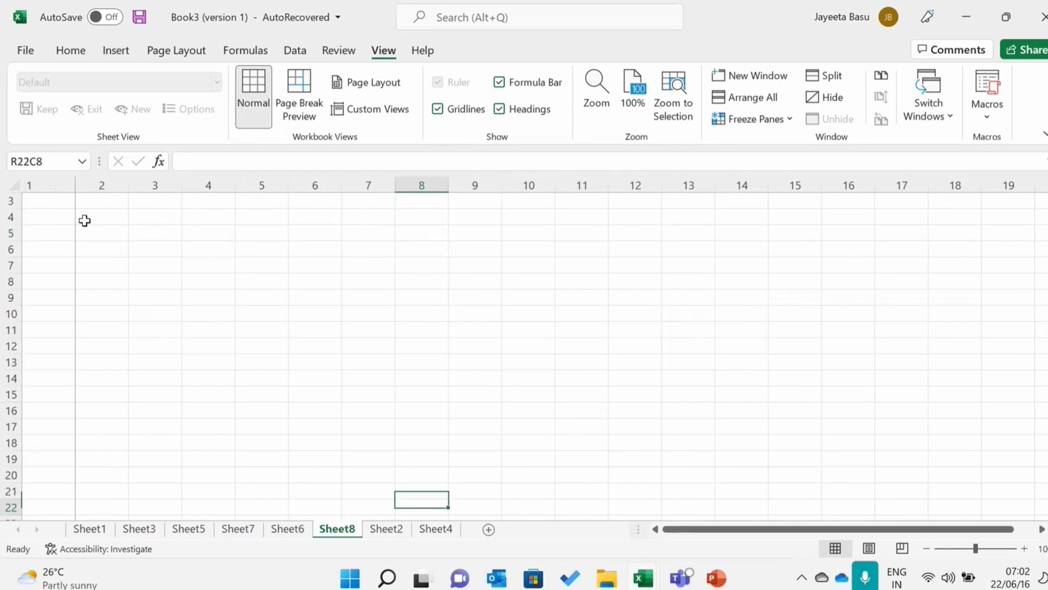
pyautogui.press('Down')
pyautogui.press('Down')
pyautogui.press('Down')
pyautogui.press('Up')
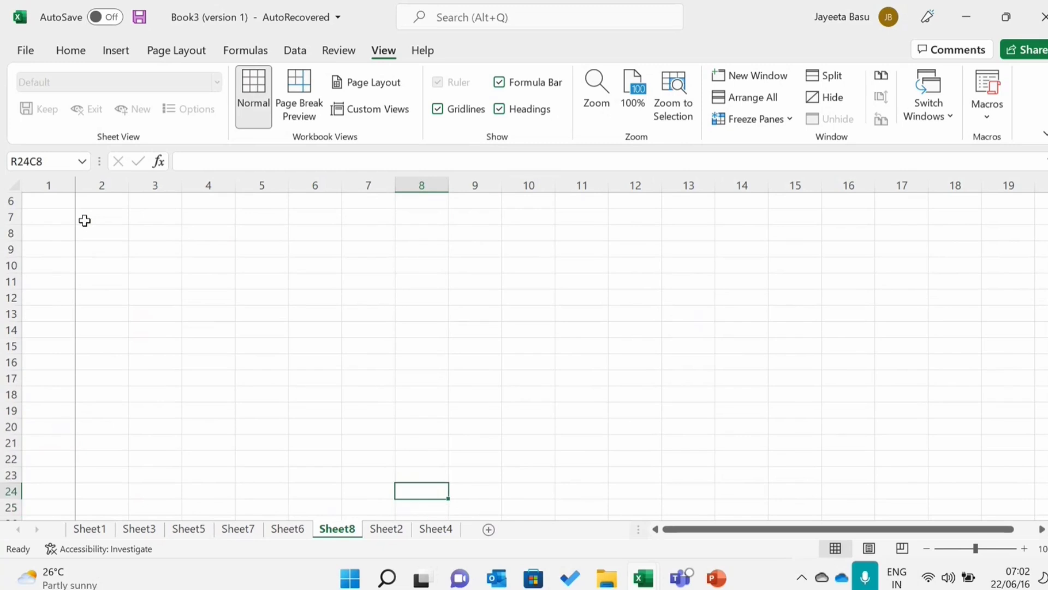
pyautogui.press('Up')
pyautogui.press('Up')
pyautogui.press('Up')
pyautogui.press('Up')
pyautogui.press('Up')
pyautogui.press('Up')
pyautogui.press('Up')
pyautogui.press('Up')
pyautogui.press('Up')
pyautogui.press('Up')
pyautogui.press('Up')
pyautogui.press('Up')
pyautogui.press('Up')
pyautogui.press('Up')
pyautogui.press('Up')
pyautogui.press('Up')
pyautogui.press('Up')
pyautogui.press('Up')
pyautogui.press('Up')
pyautogui.press('Up')
# - Go through the row 2 headers from Name to Email ID
pyautogui.click(85, 220)
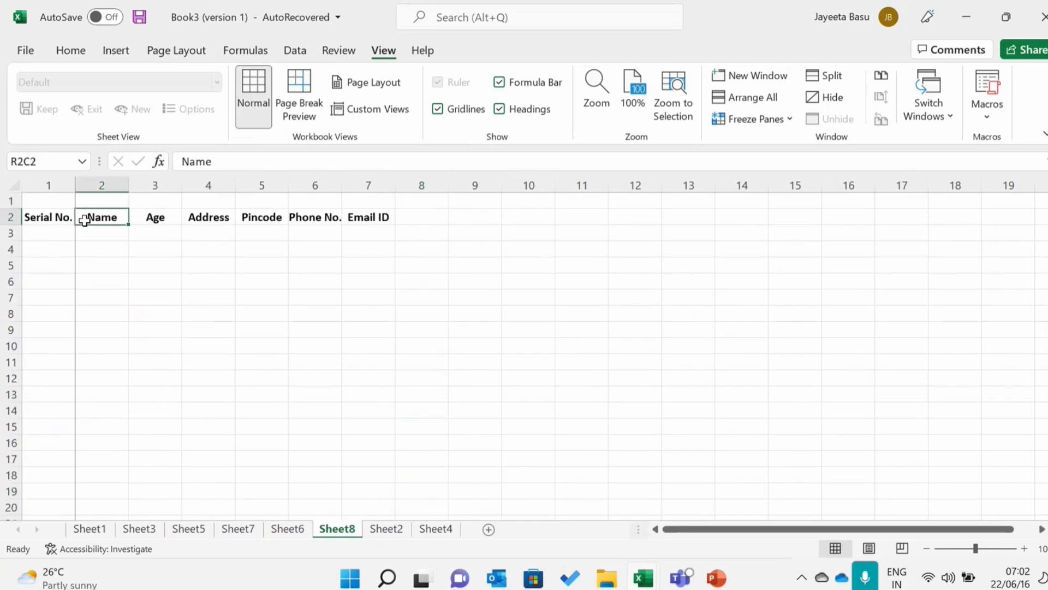
pyautogui.press('Right')
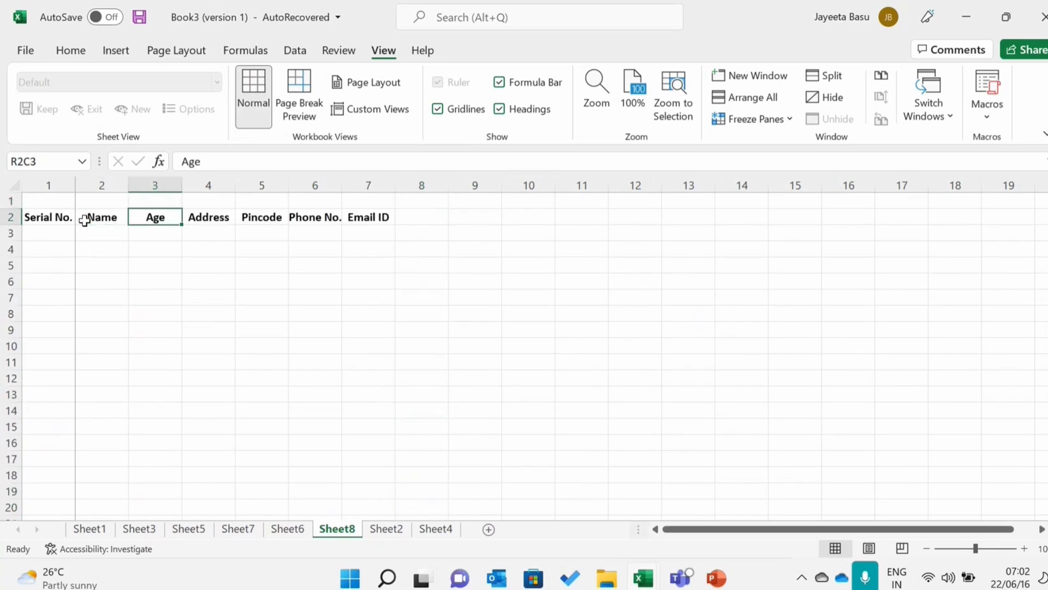
pyautogui.click(107, 220)
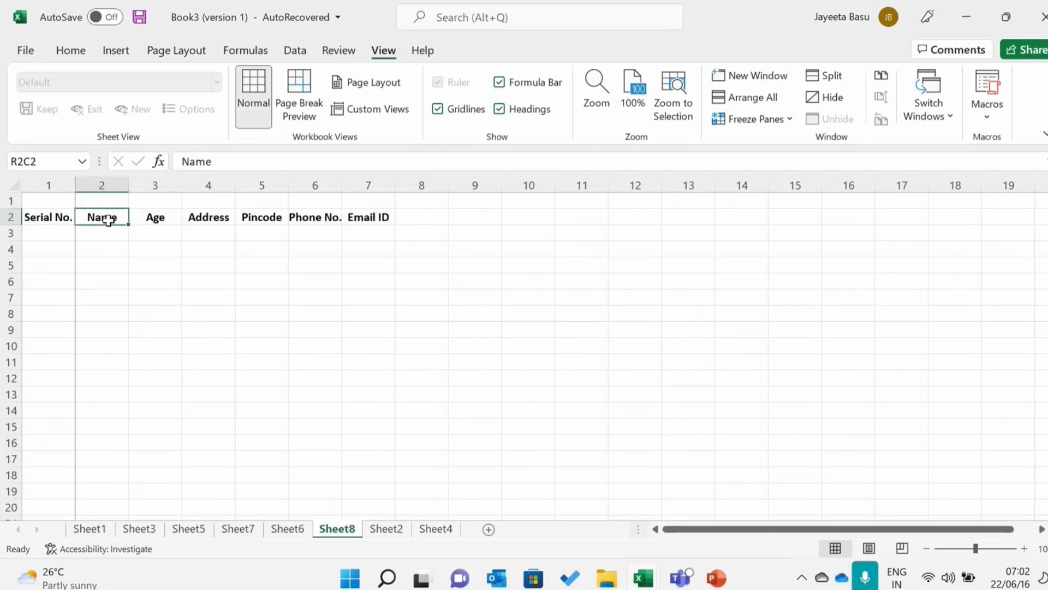
pyautogui.press('Right')
pyautogui.press('Right')
pyautogui.press('Right')
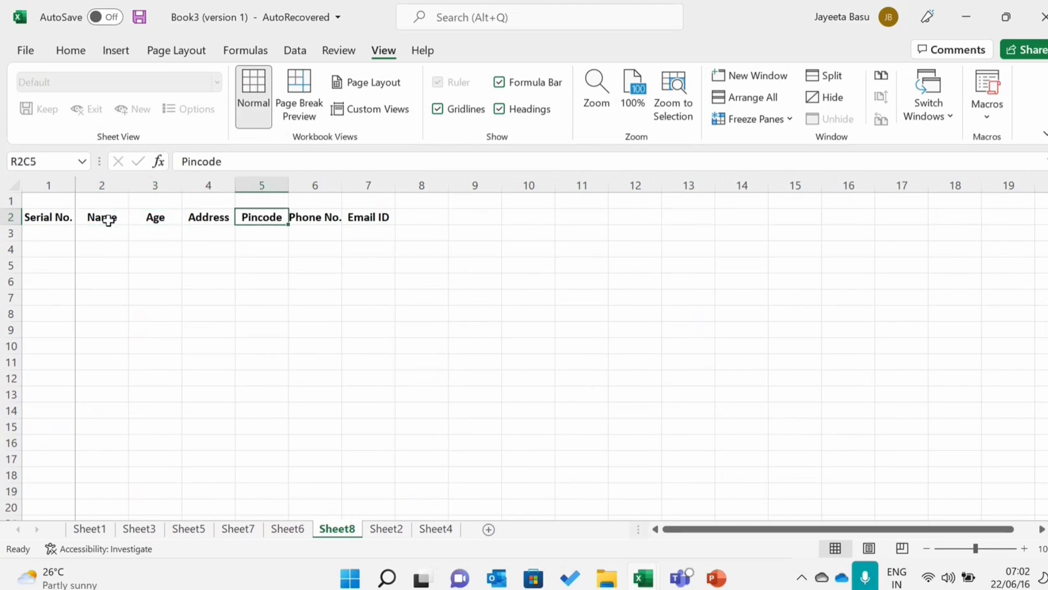
pyautogui.press('Right')
pyautogui.press('Right')
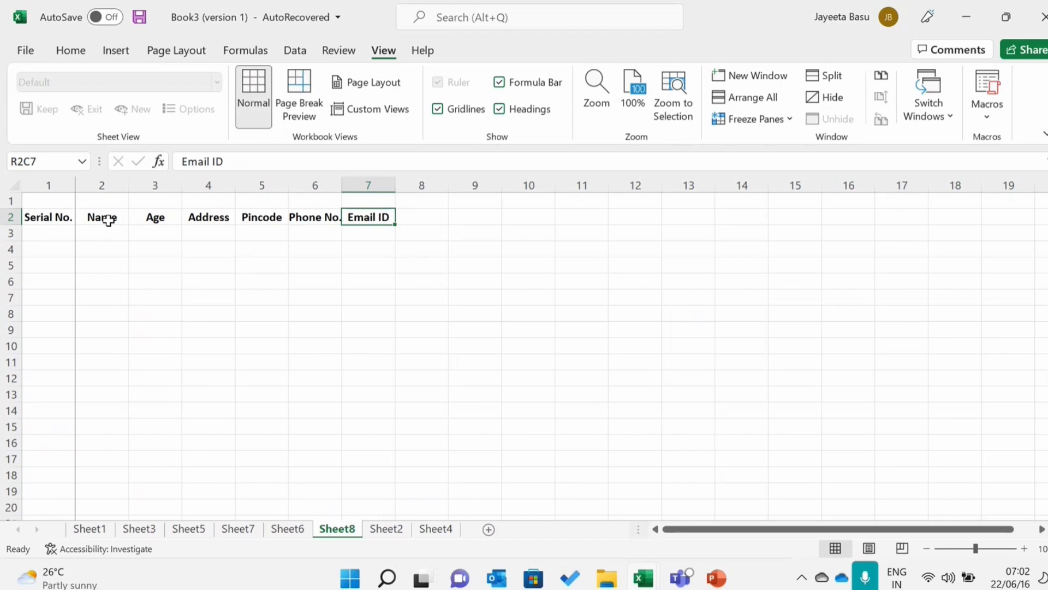
# - Unfreeze the panes to unlock all rows and columns of the worksheet
pyautogui.click(785, 121)
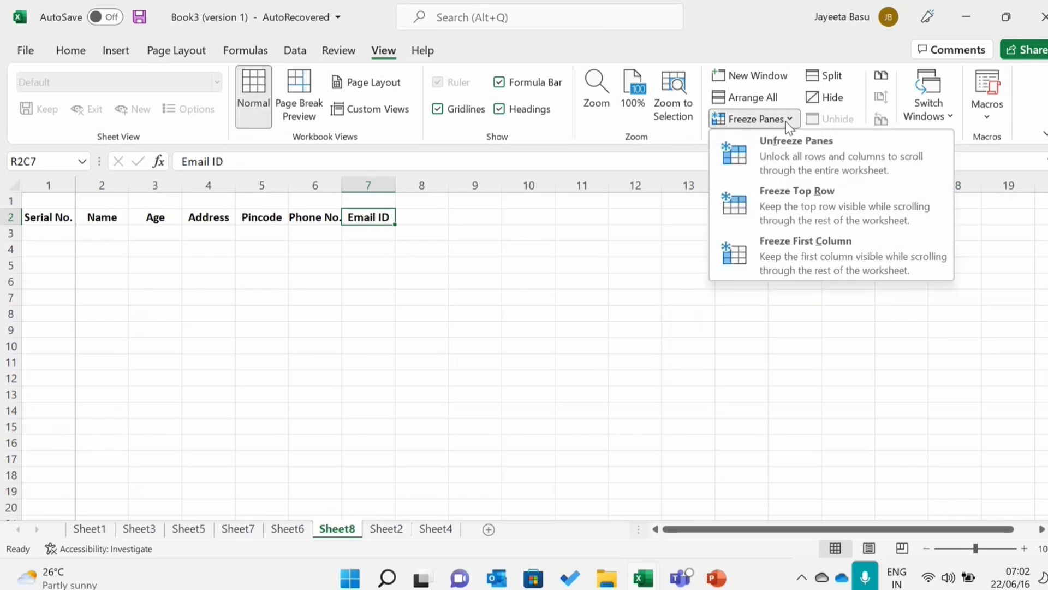
pyautogui.click(785, 160)
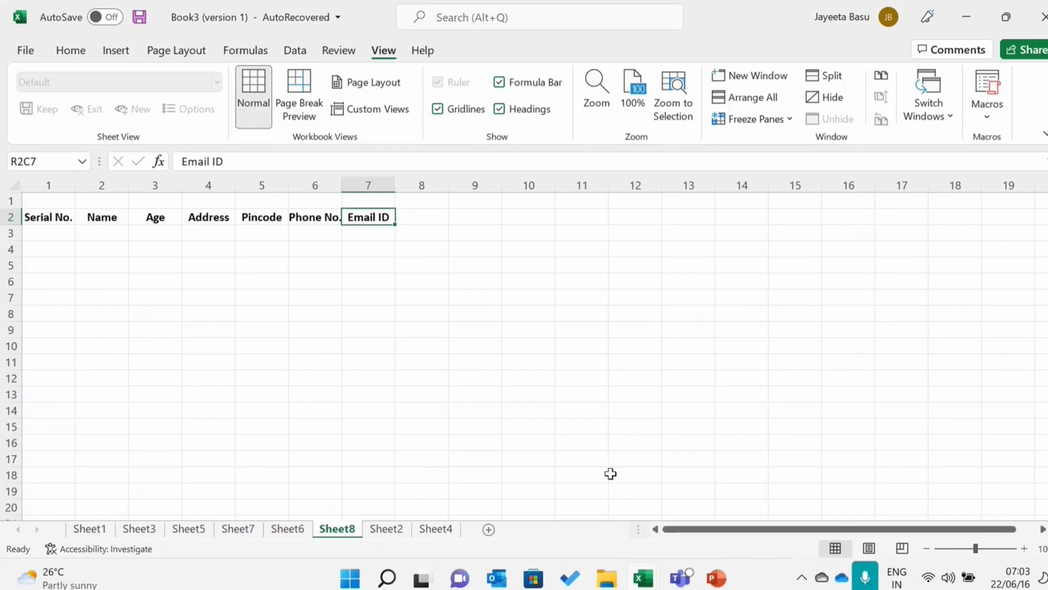
# - Switch to PowerPoint and present the Microsoft Excel slides from Freeze Pane, advancing to the Tell Me! slide
pyautogui.moveTo(710, 578)
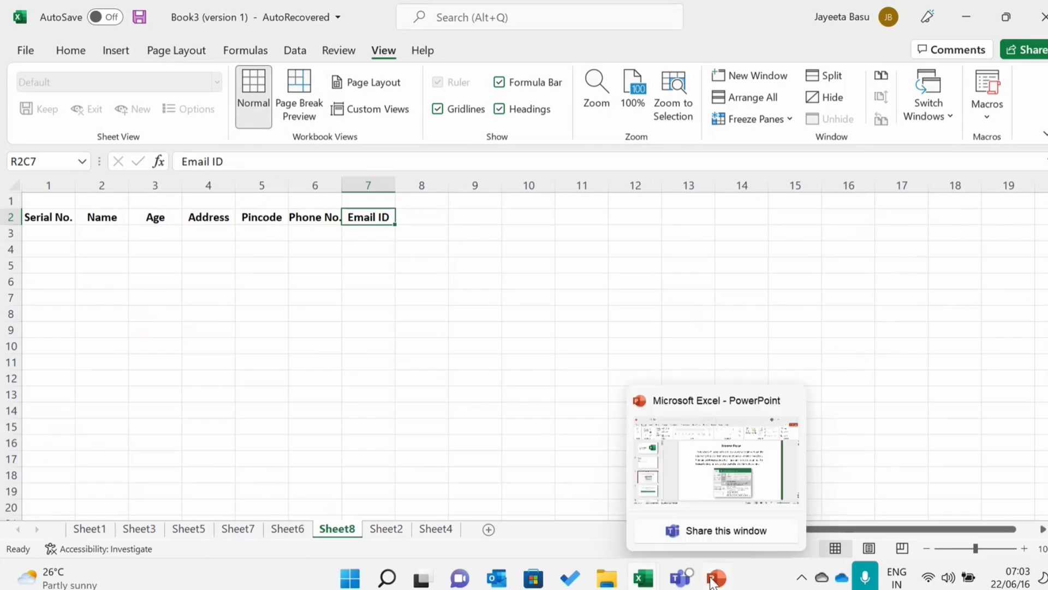
pyautogui.click(748, 489)
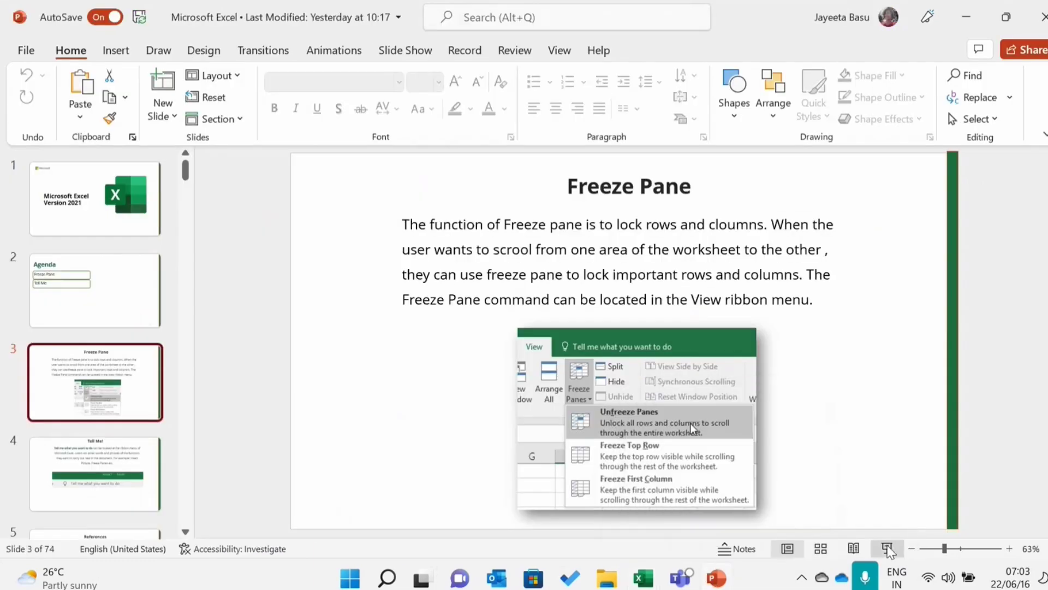
pyautogui.click(887, 549)
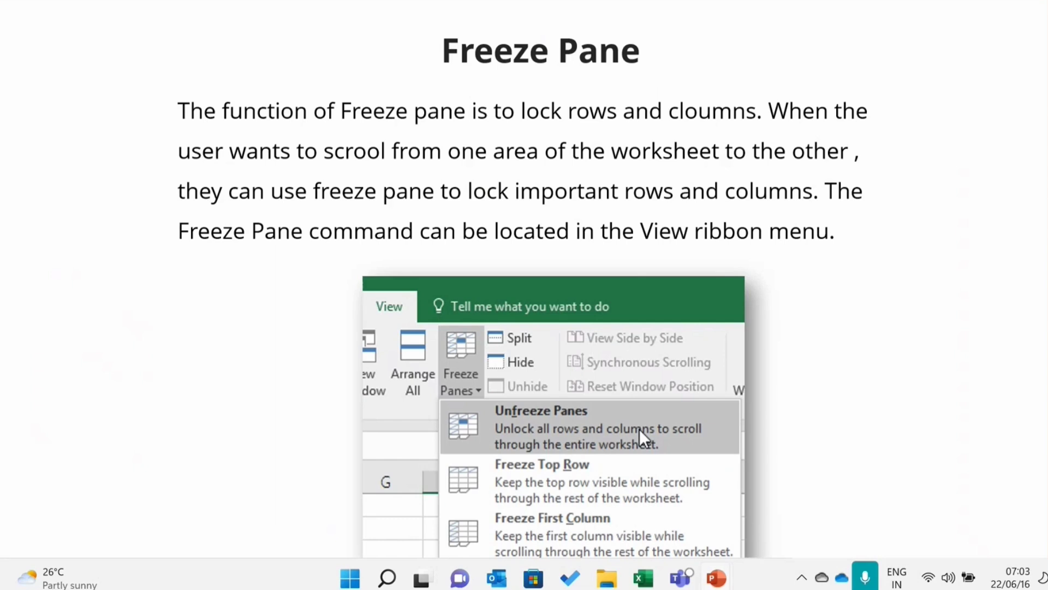
pyautogui.press('Right')
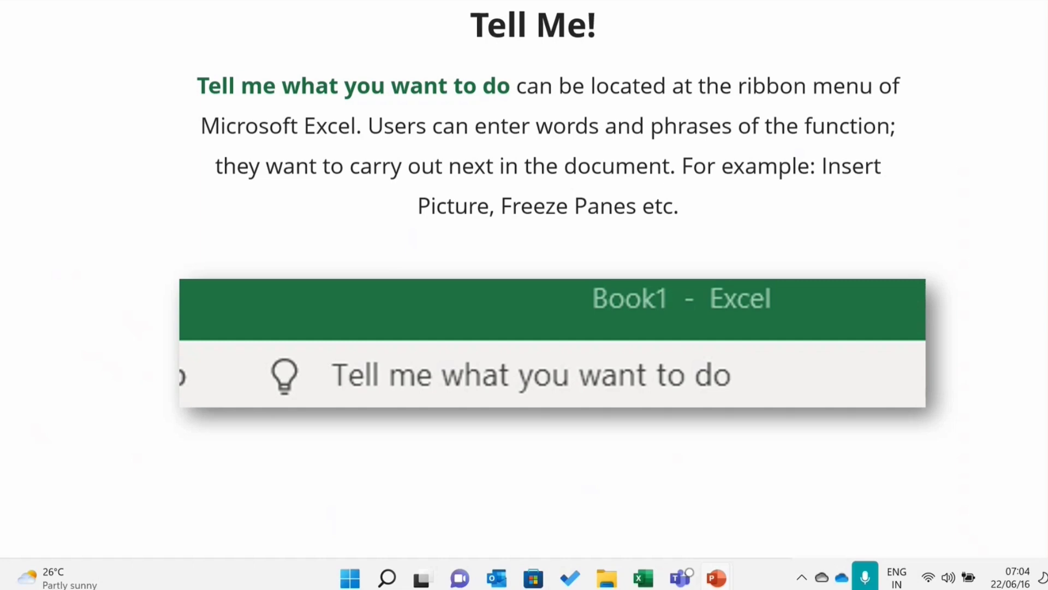
# - End the slide show and switch back to the Book3 workbook in Excel
pyautogui.press('Escape')
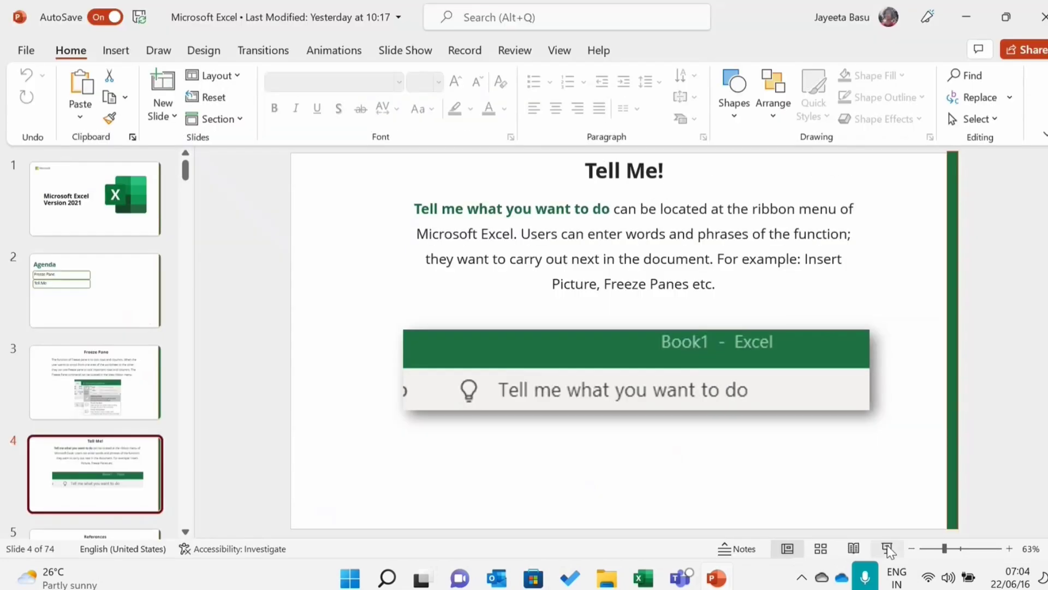
pyautogui.moveTo(639, 584)
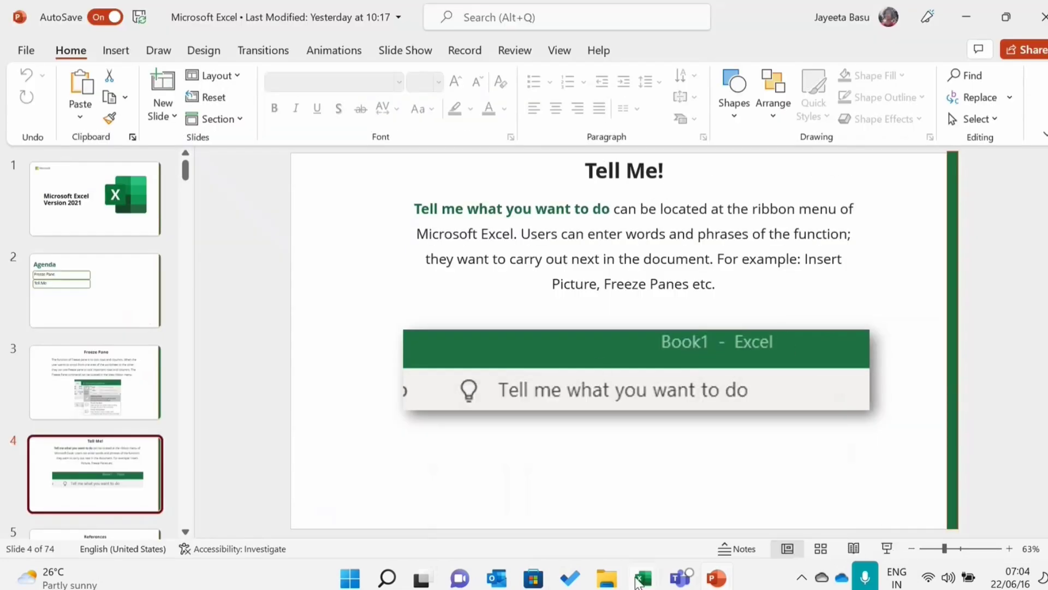
pyautogui.click(591, 470)
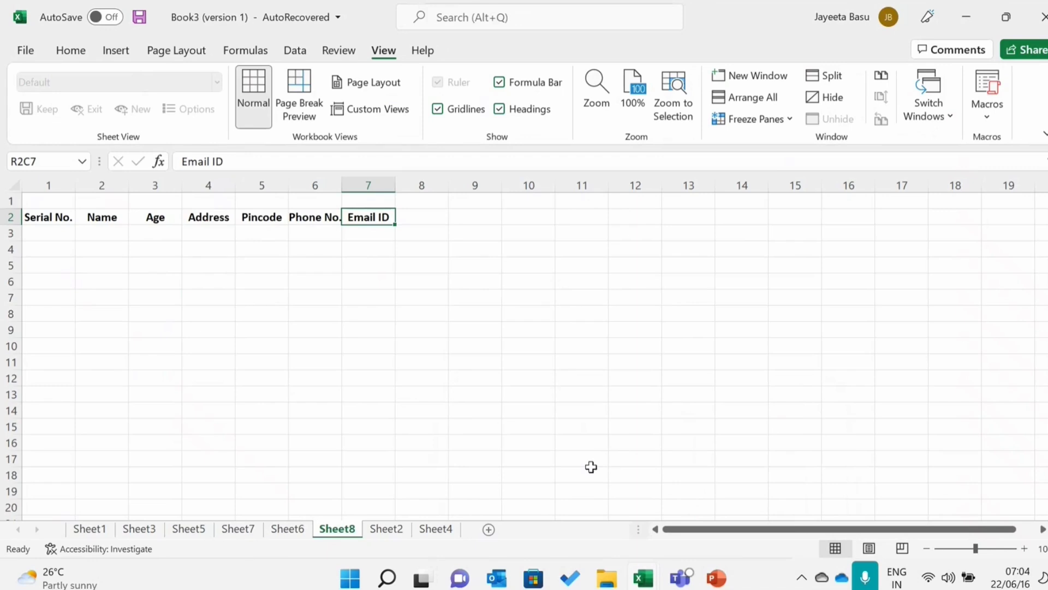